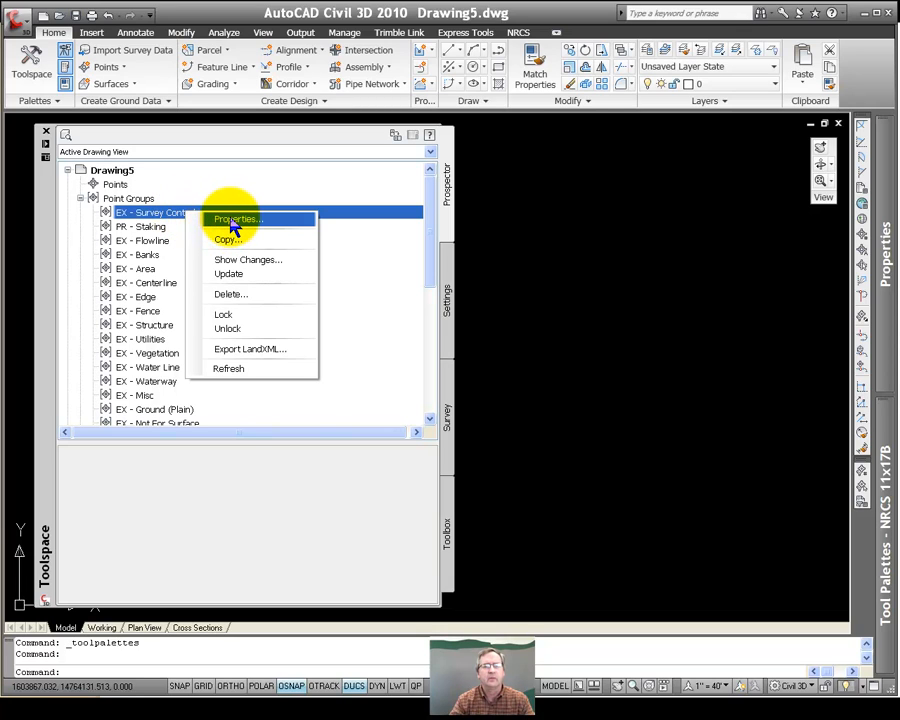
Review the EX - Survey Control point group's raw description matching and its default point and label styles
left_click(234, 220)
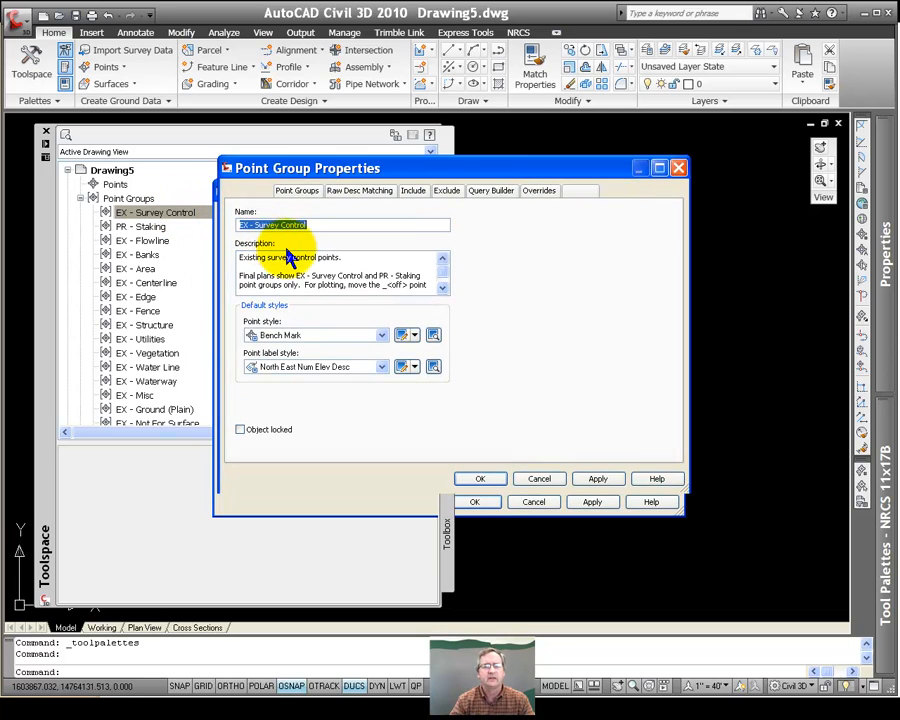
left_click(415, 193)
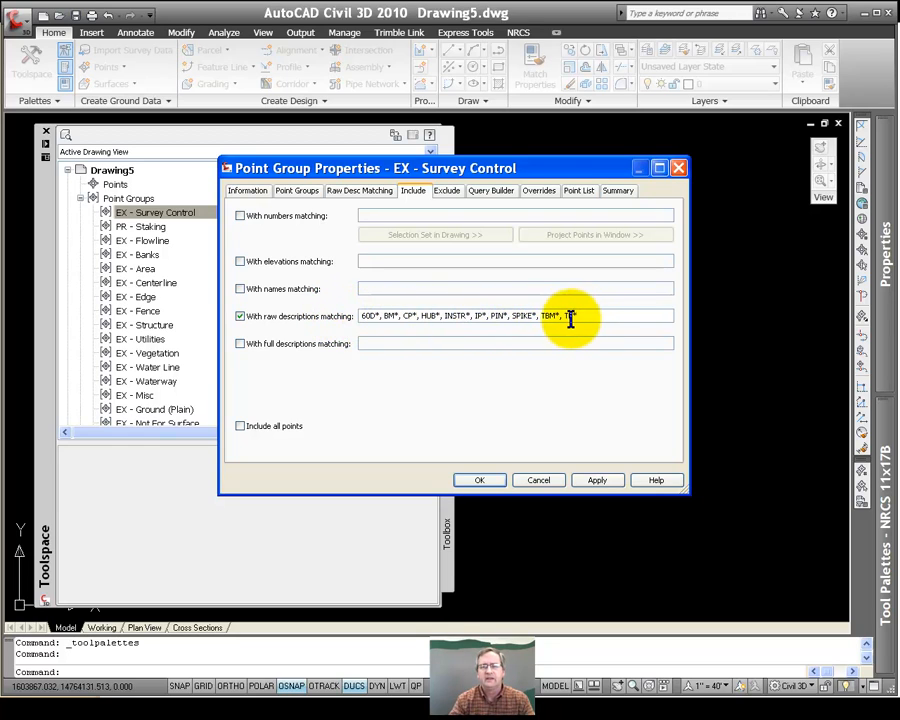
left_click_drag(562, 317, 541, 317)
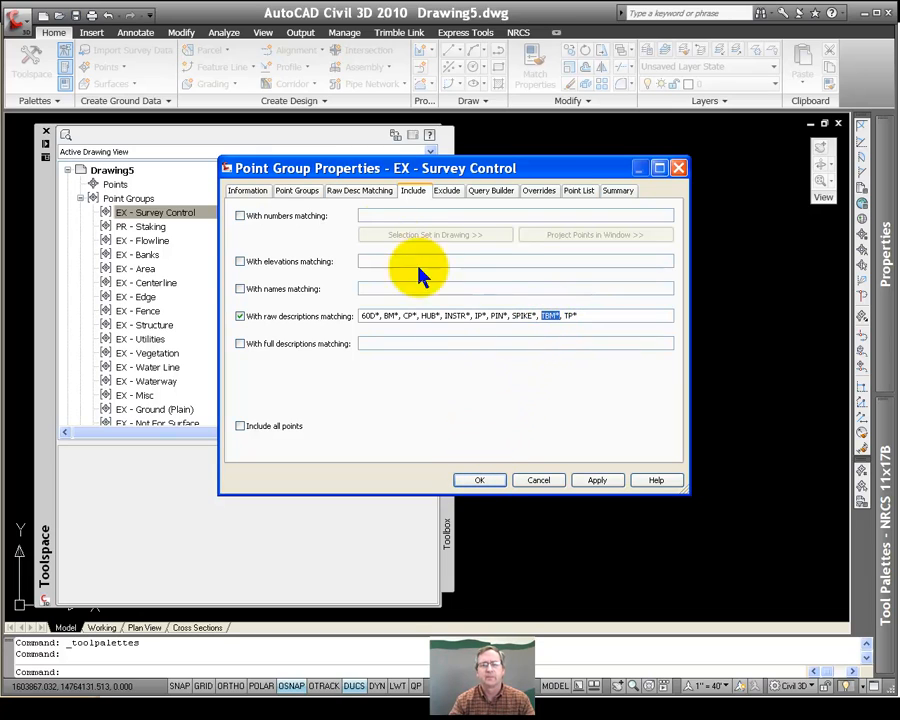
left_click(256, 195)
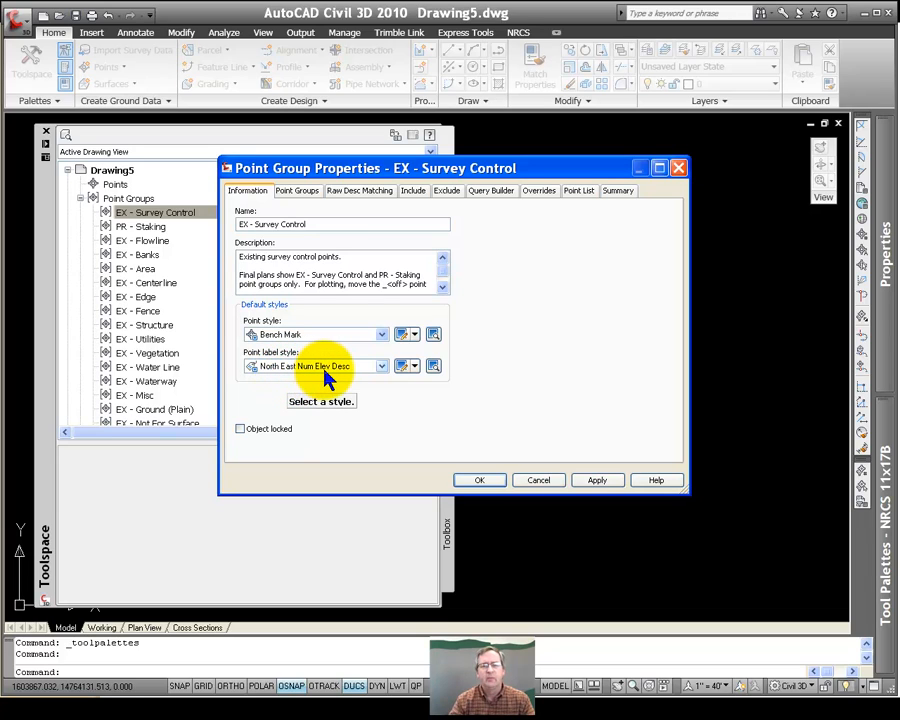
left_click(481, 481)
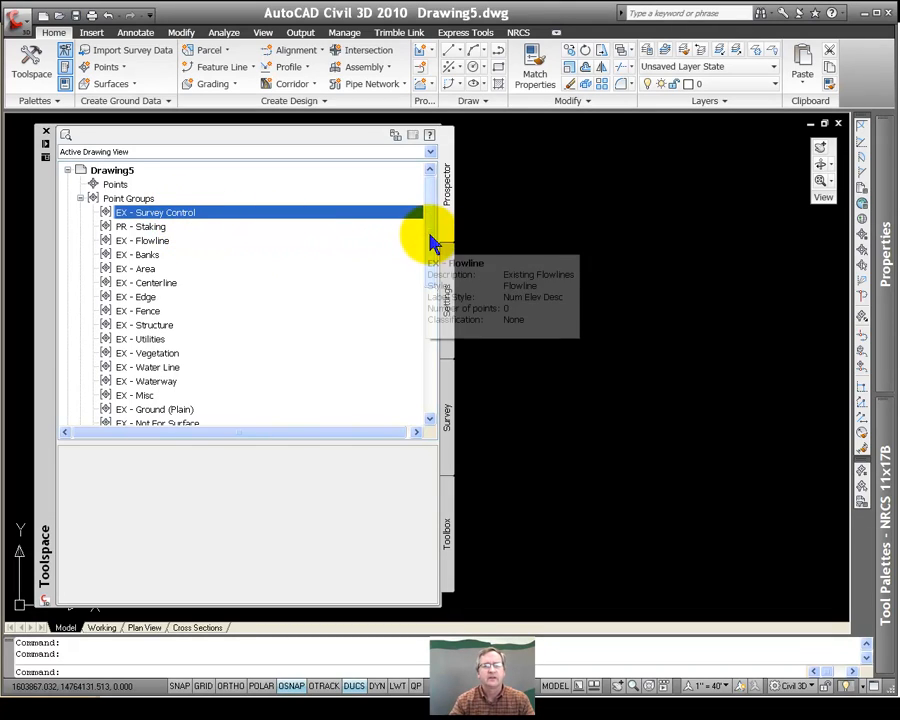
Look through the whole list of point groups, including _All Points and _<off> at its end
left_click_drag(432, 243, 428, 265)
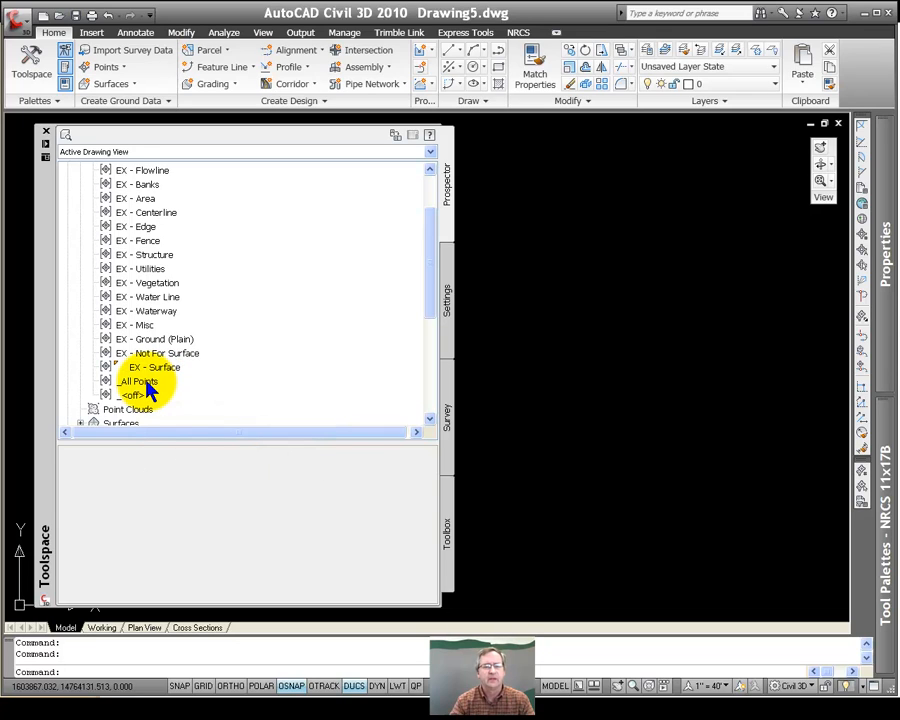
mouse_move(146, 385)
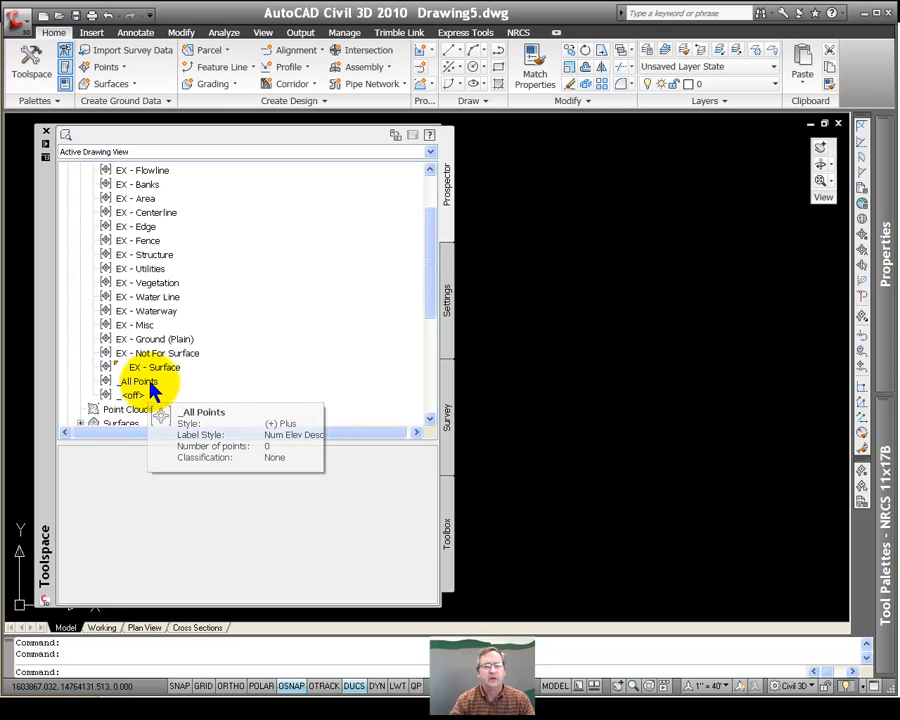
scroll(436, 280, "up", 2)
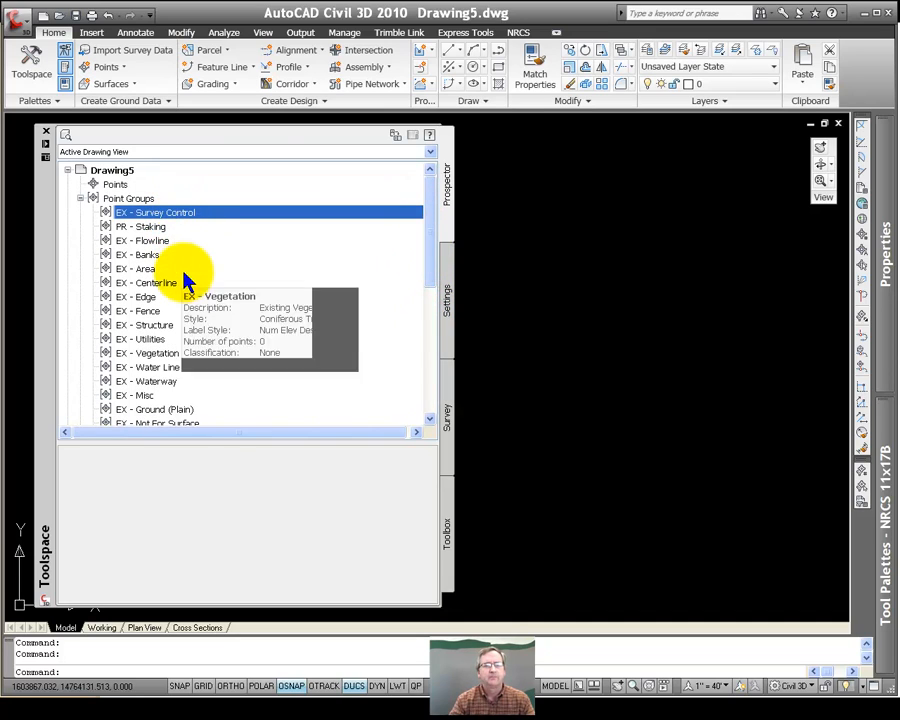
scroll(430, 232, "down", 1)
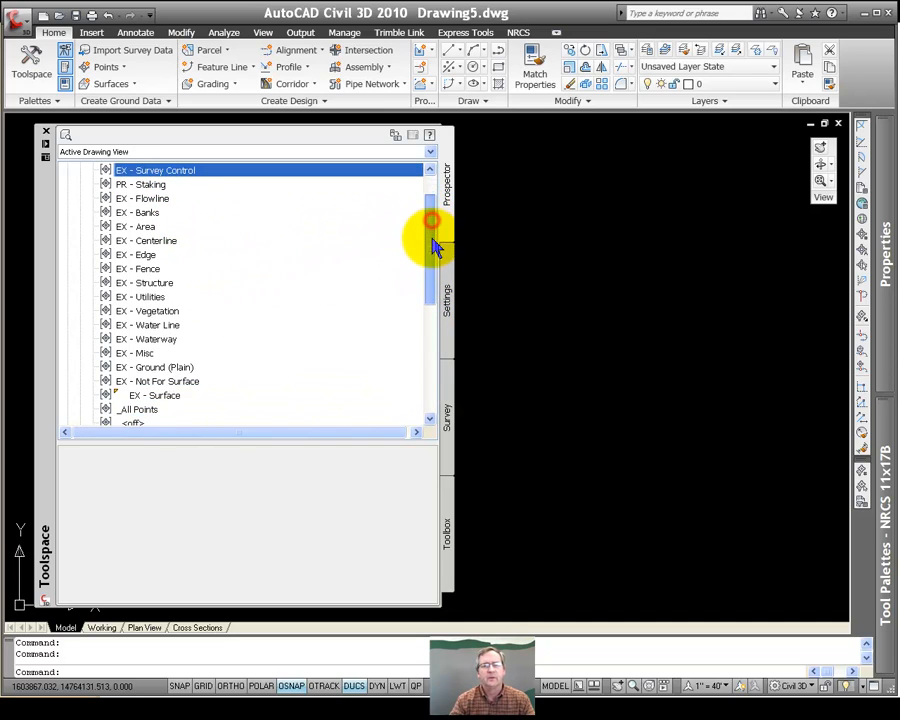
scroll(435, 210, "up", 1)
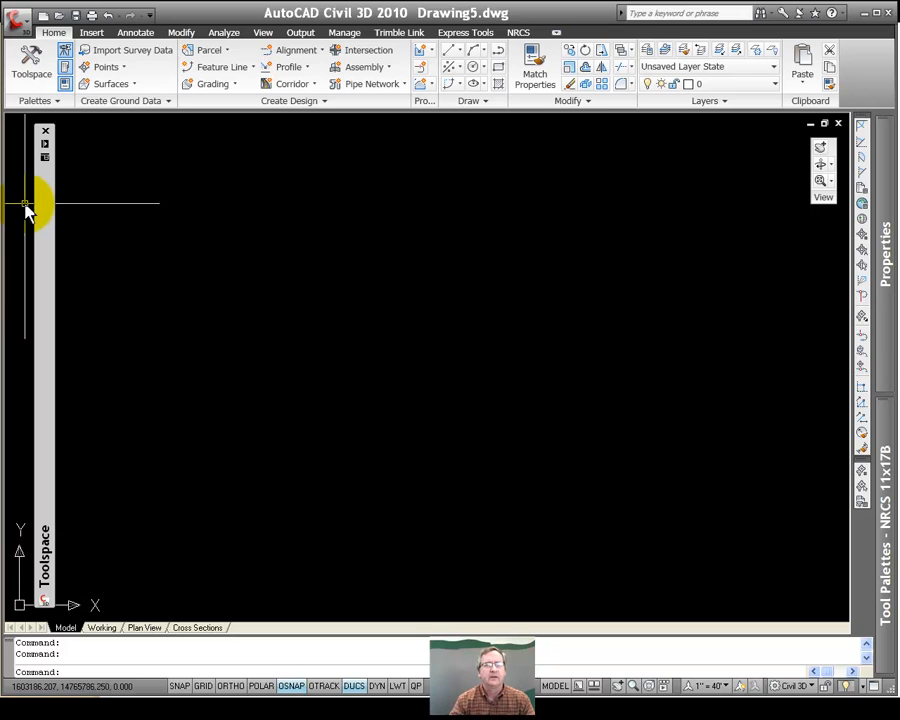
Start importing points from a file and set the format to NameNEZD (comma delimited)
left_click(92, 33)
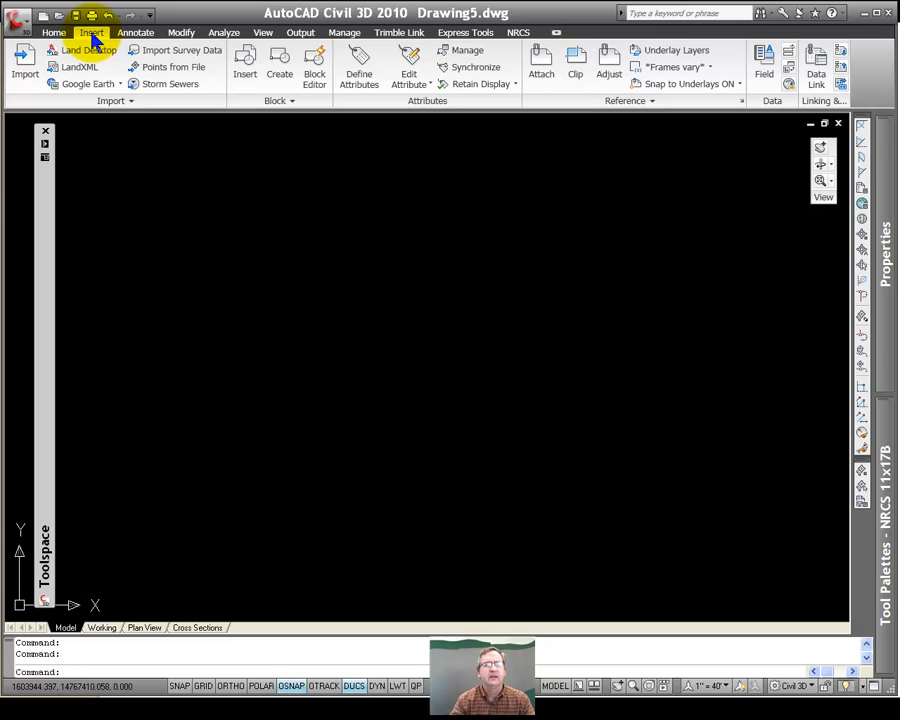
left_click(176, 70)
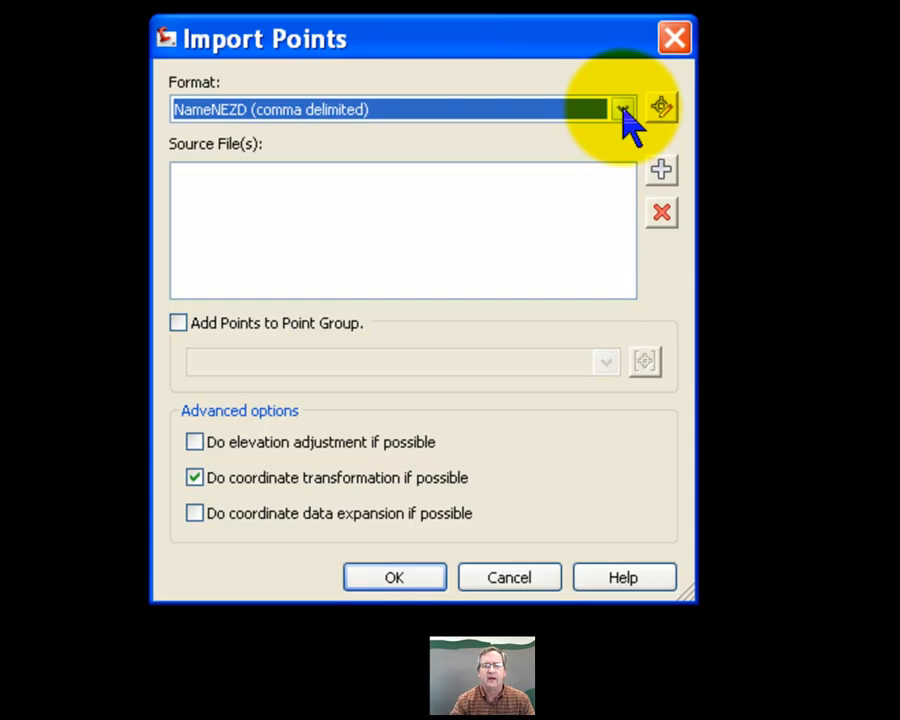
left_click(622, 105)
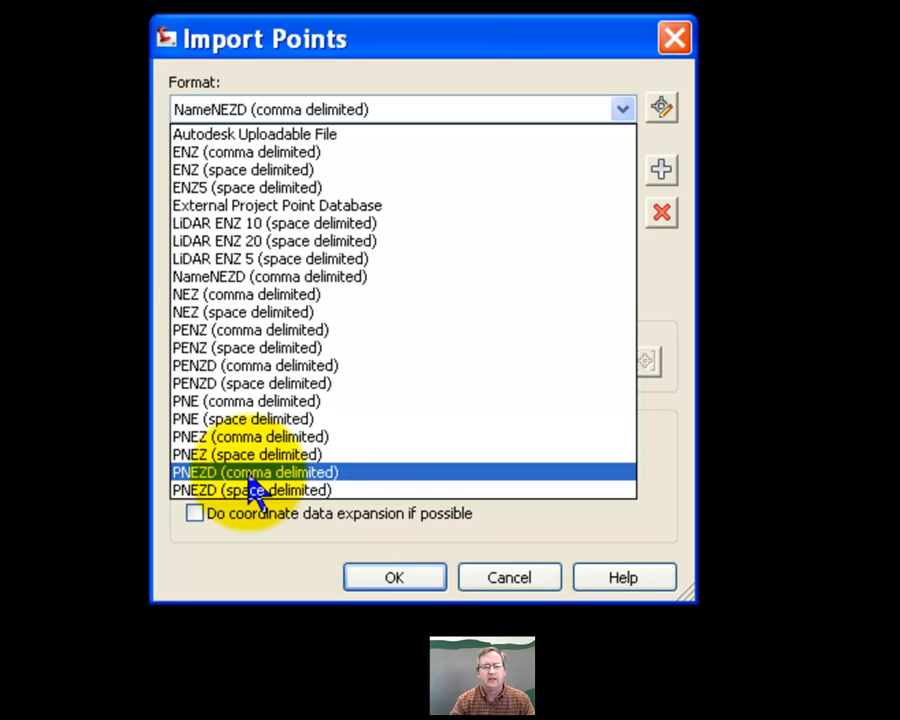
left_click(270, 278)
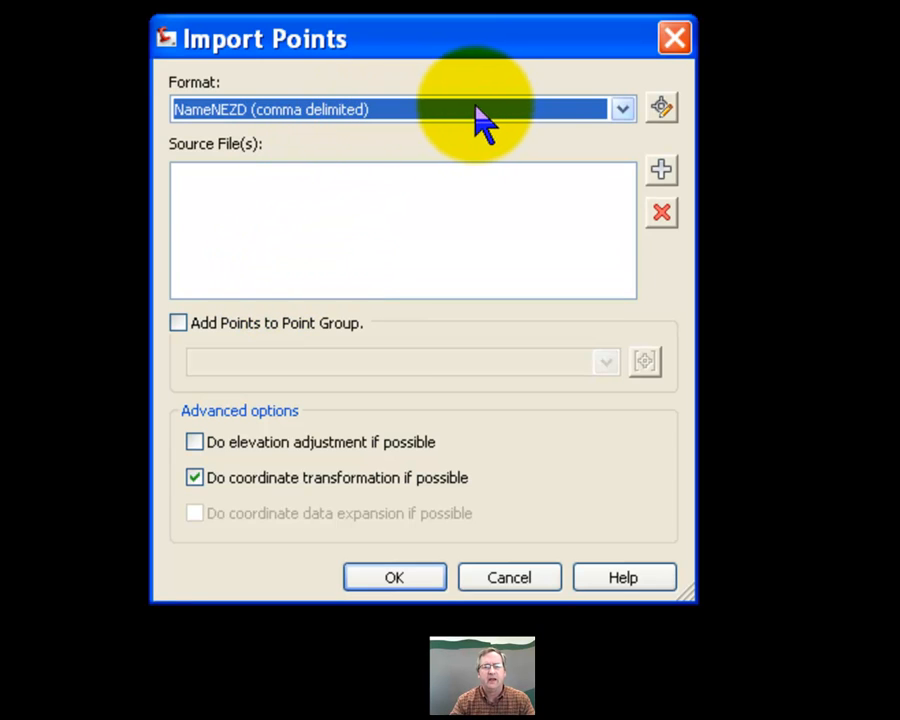
left_click(622, 108)
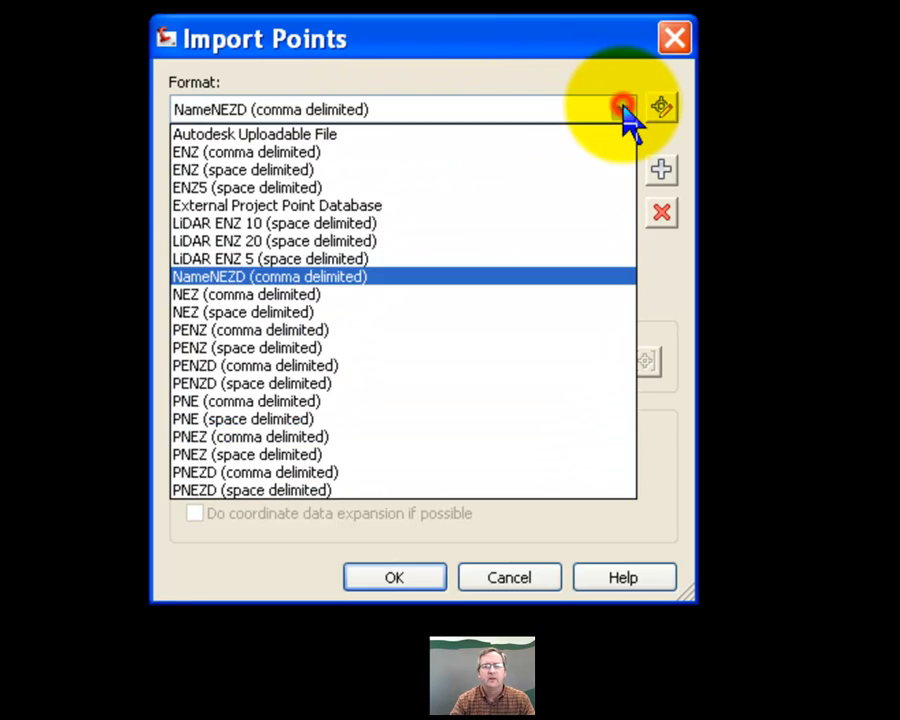
left_click(312, 278)
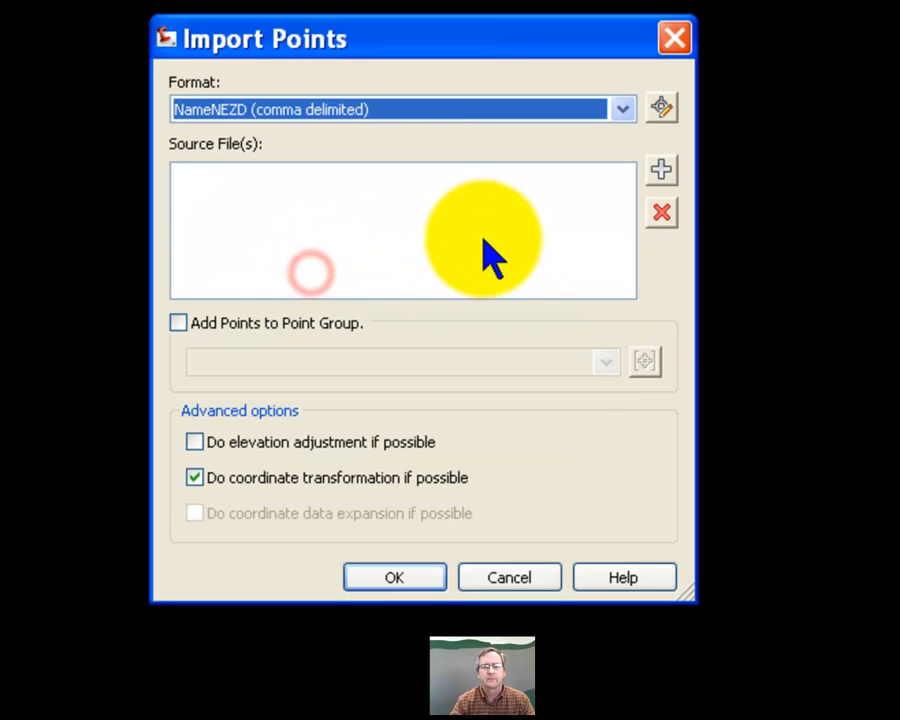
Add Kjergaard WW.txt from the survey folder as the source file and import its points
left_click(664, 178)
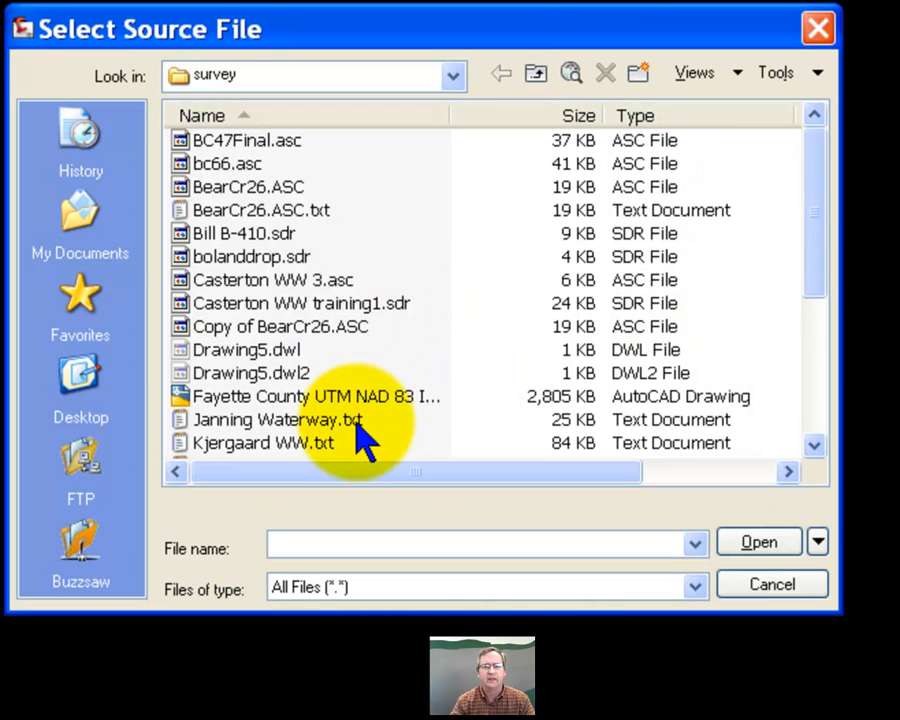
left_click(327, 446)
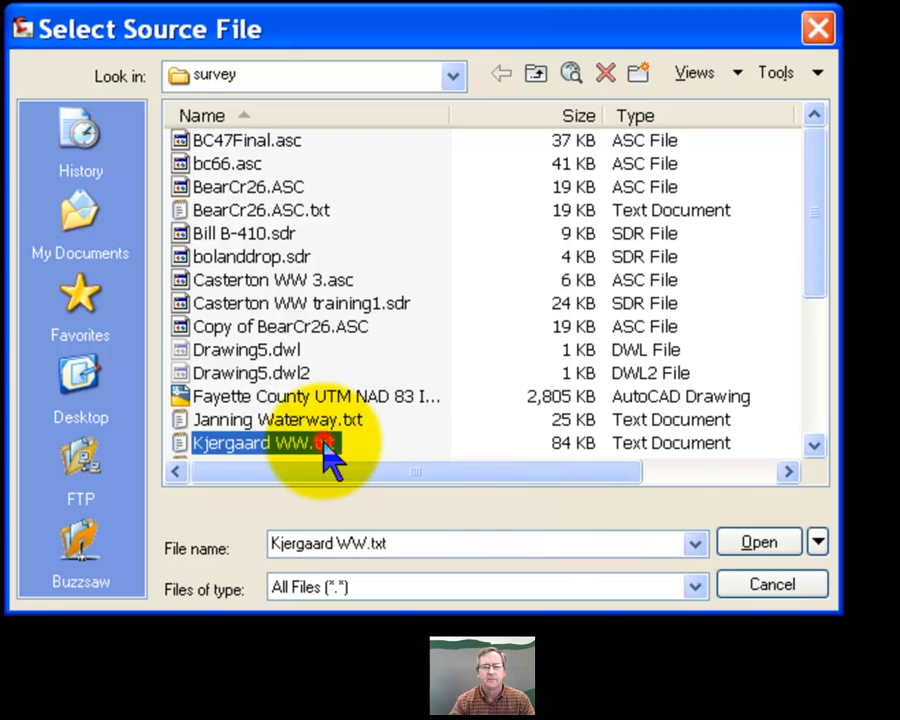
left_click(775, 545)
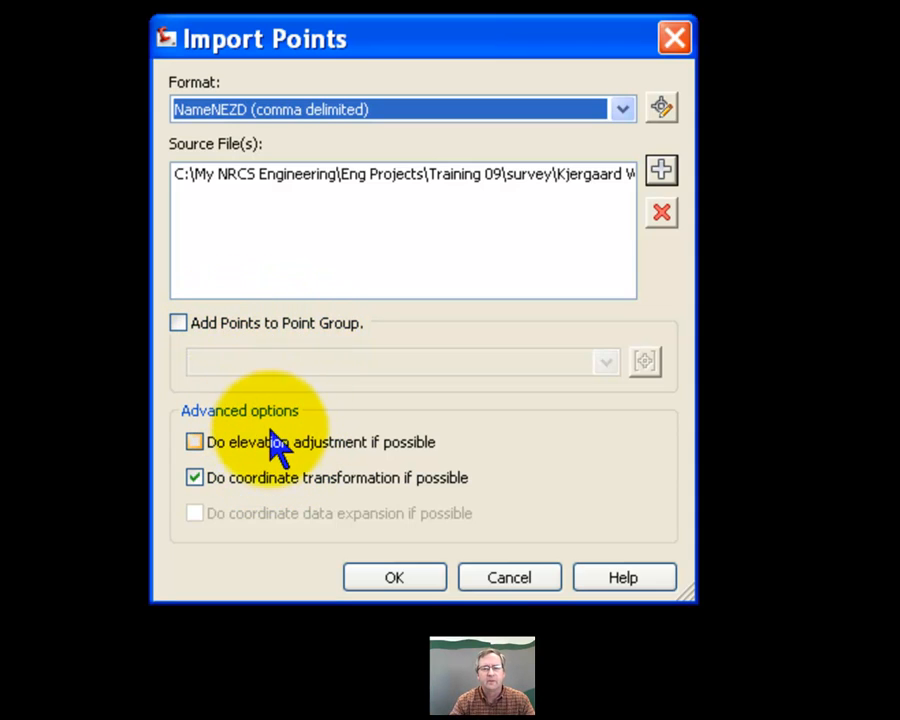
left_click(397, 580)
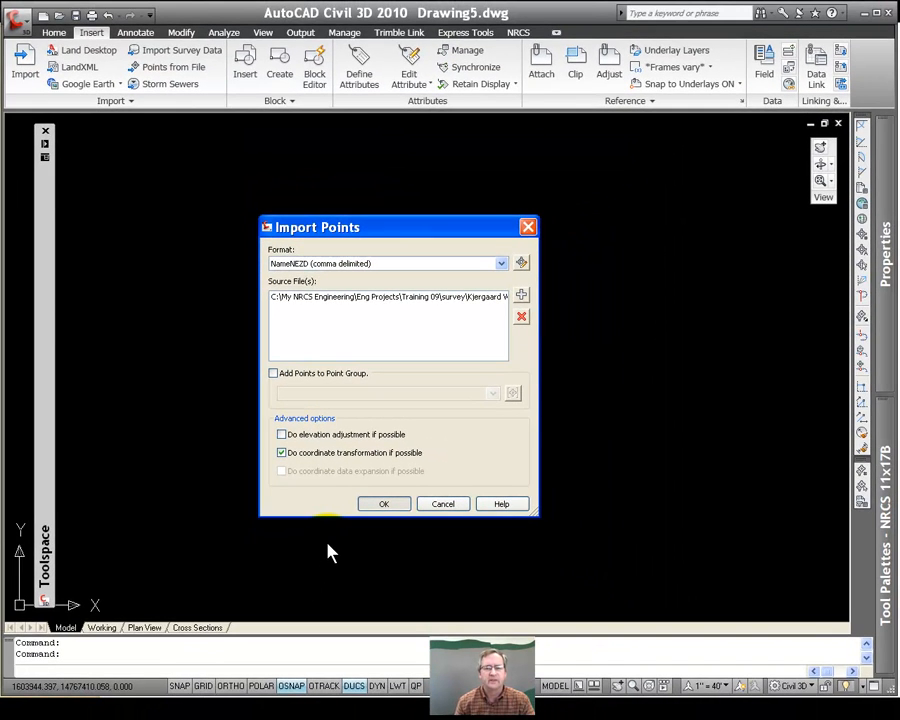
key("Return")
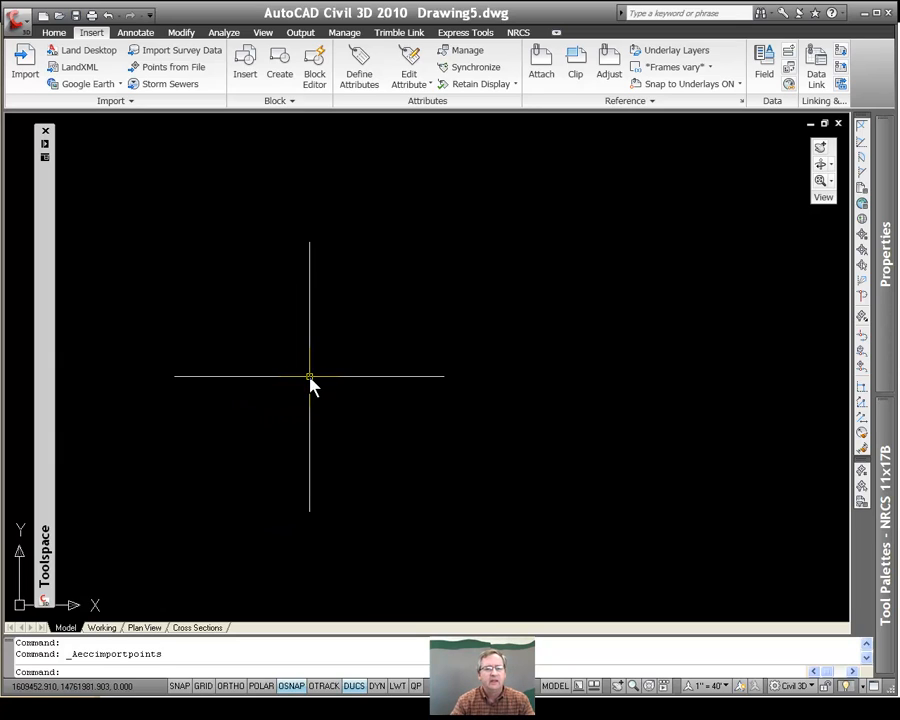
Update all out-of-date point groups so they include the imported points
mouse_move(46, 357)
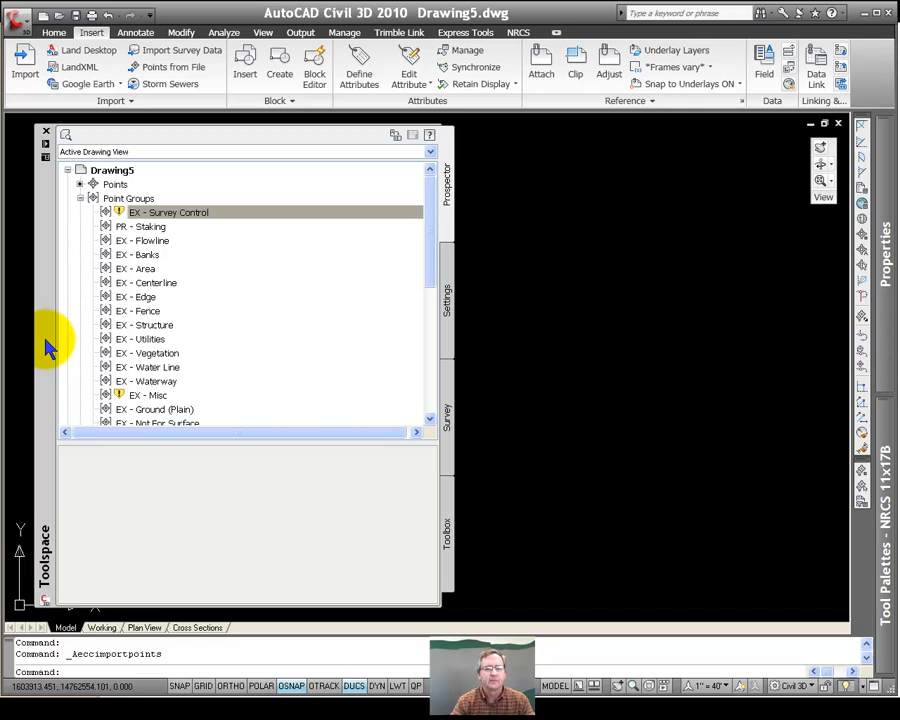
left_click(117, 213)
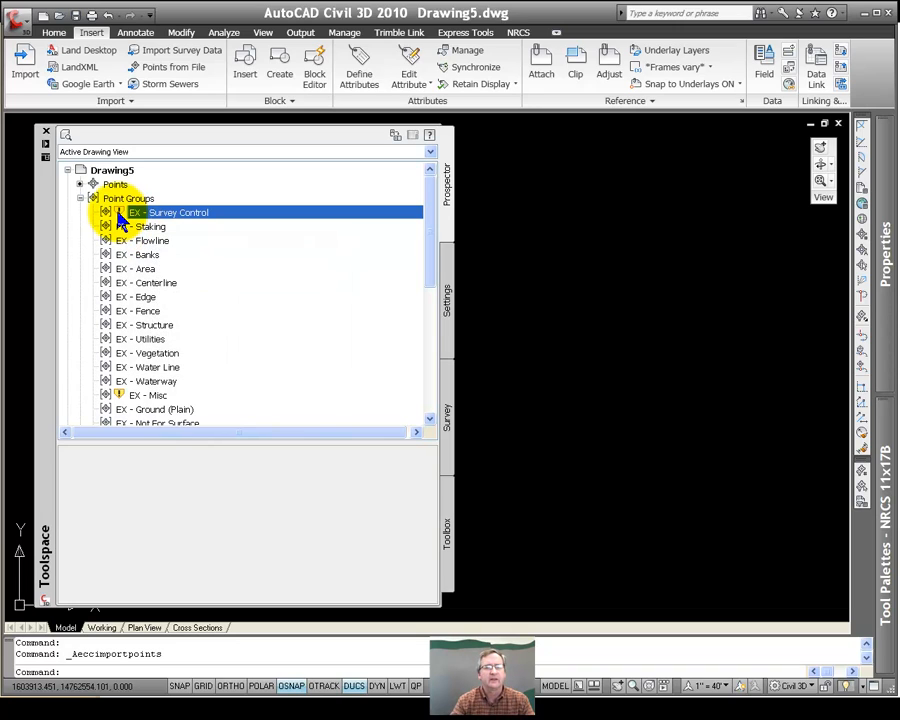
mouse_move(120, 215)
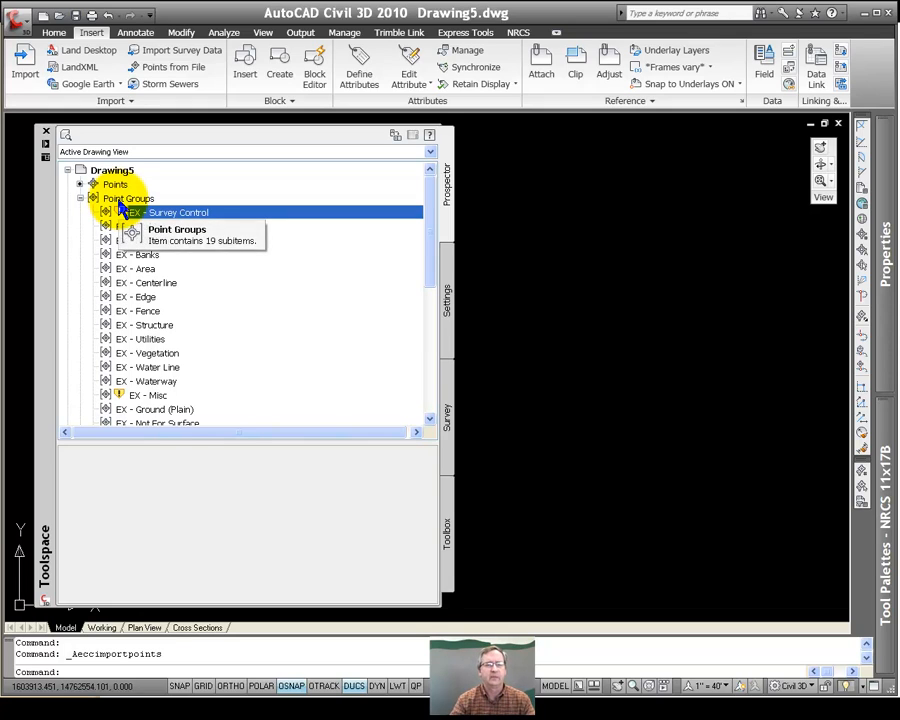
right_click(117, 199)
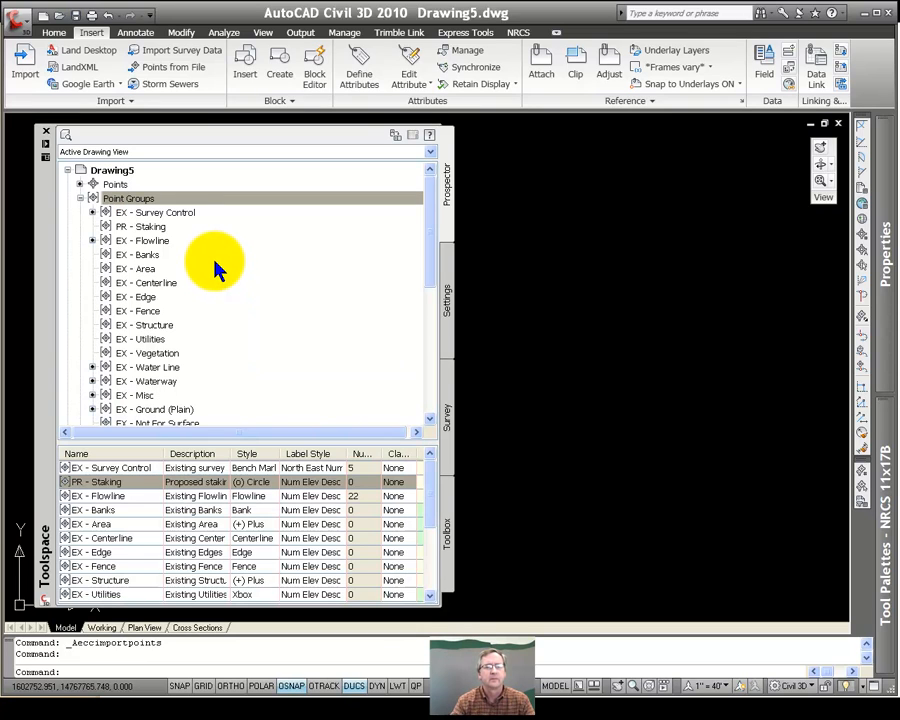
Examine the points listed in the EX - Survey Control and EX - Flowline point groups
left_click(140, 214)
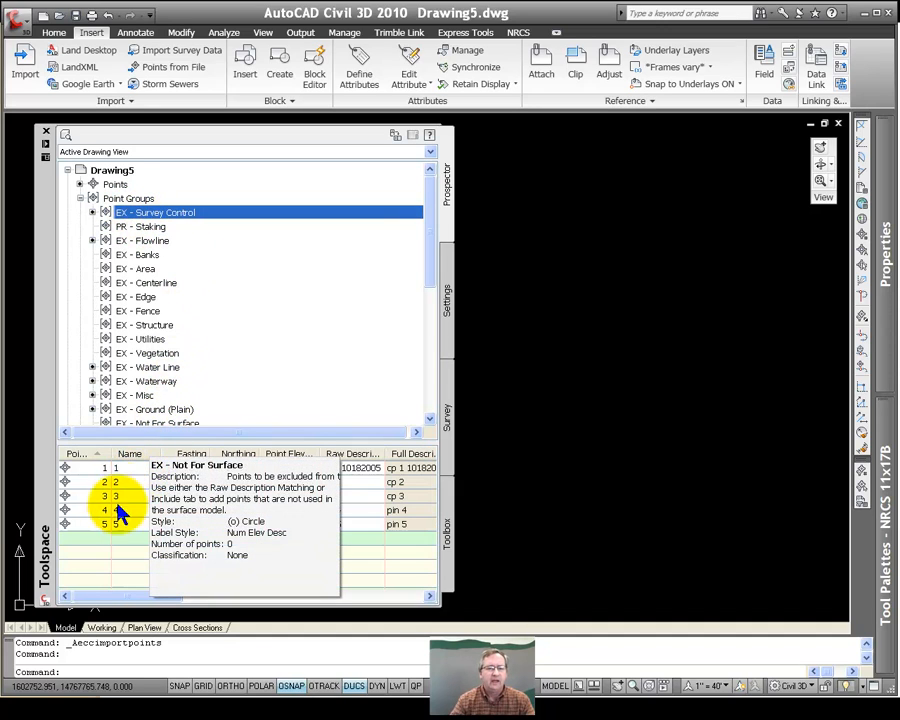
left_click(158, 241)
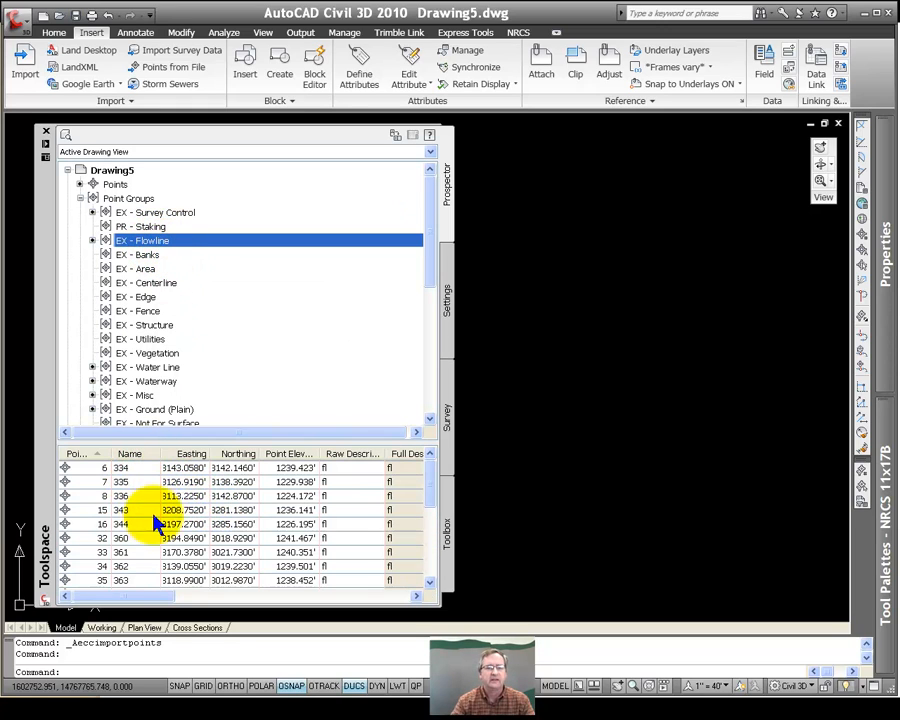
mouse_move(428, 489)
left_mouse_down()
mouse_move(434, 561)
mouse_move(428, 472)
left_mouse_up()
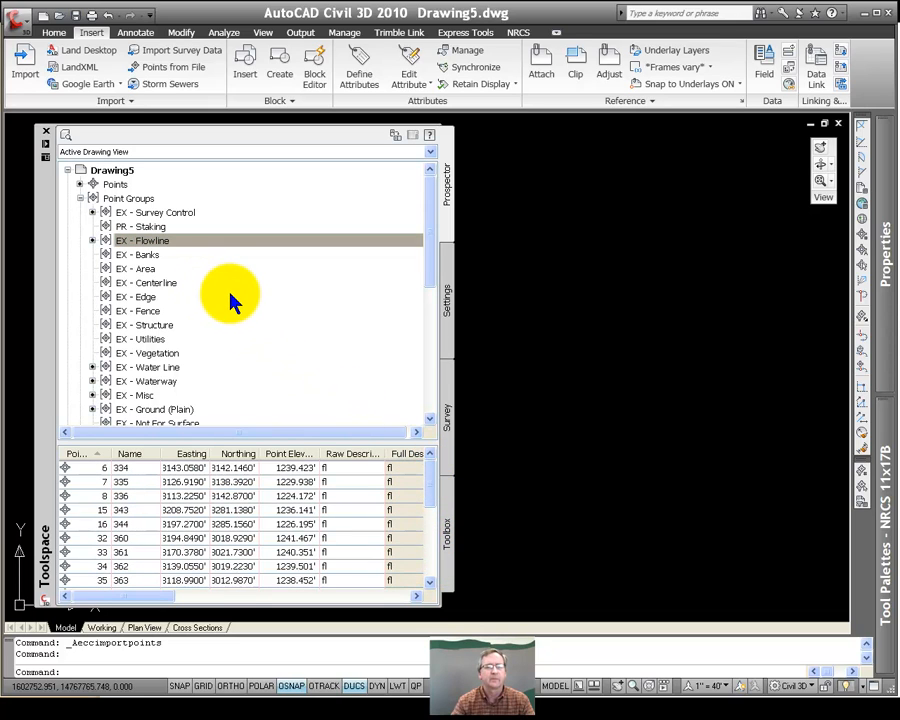
mouse_move(251, 300)
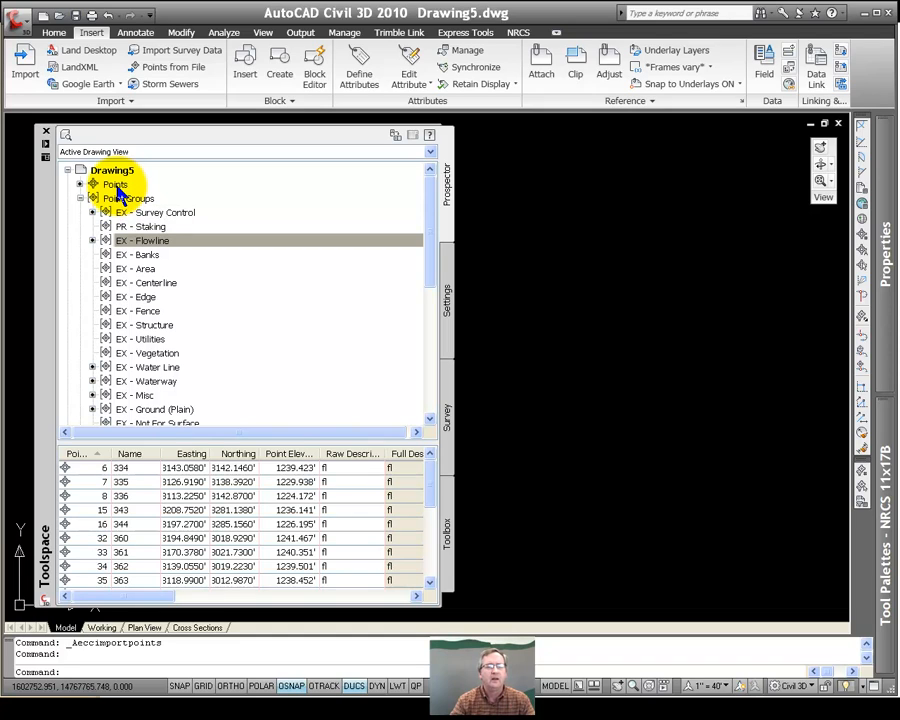
List all imported points of the drawing and zoom the model view to them
left_click(115, 186)
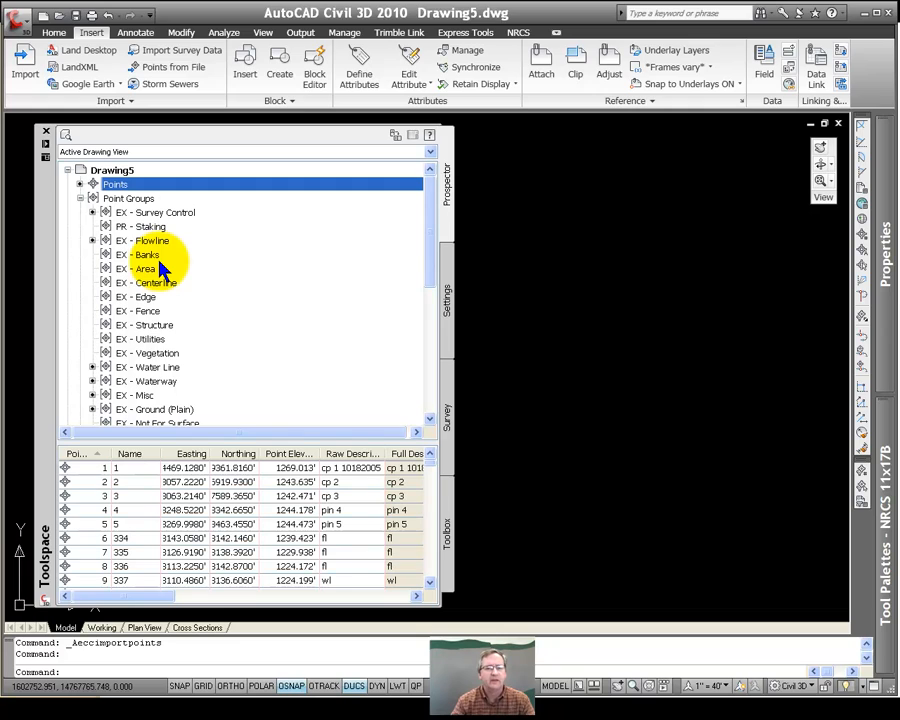
mouse_move(148, 247)
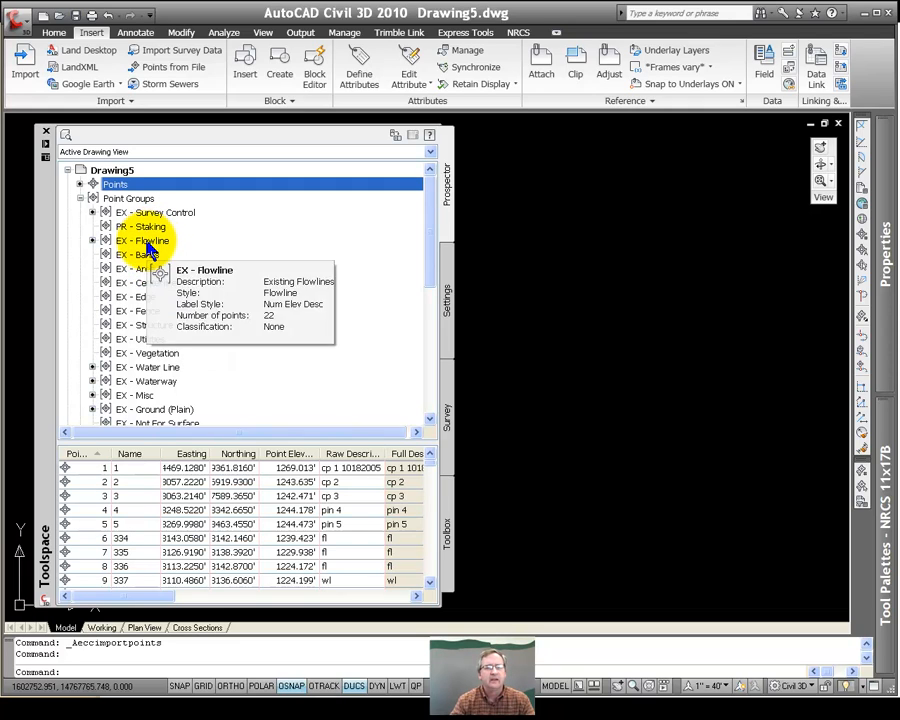
mouse_move(165, 230)
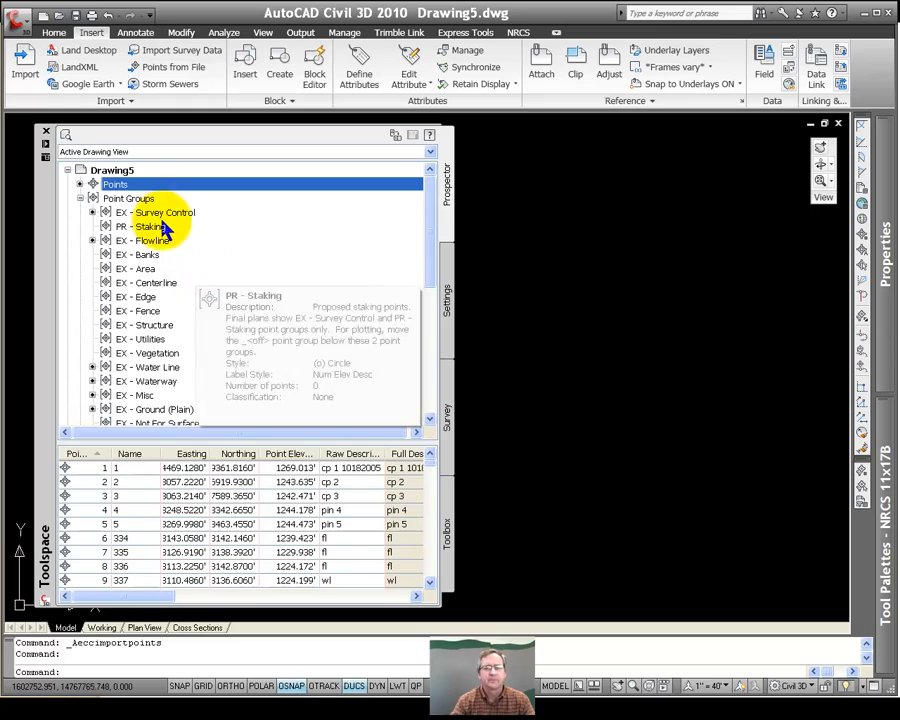
mouse_move(128, 202)
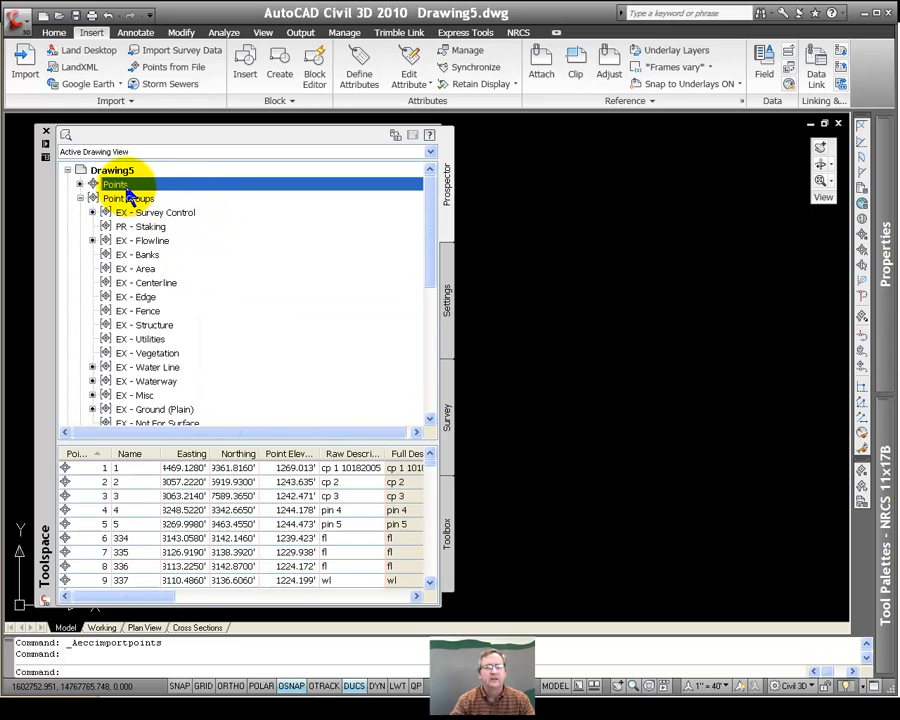
right_click(120, 186)
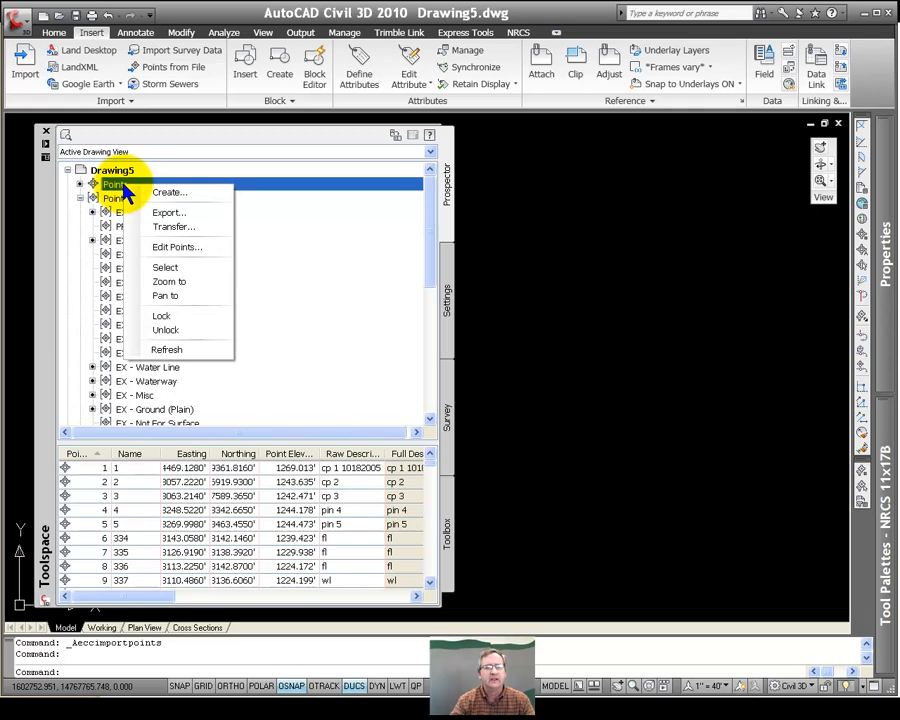
left_click(170, 282)
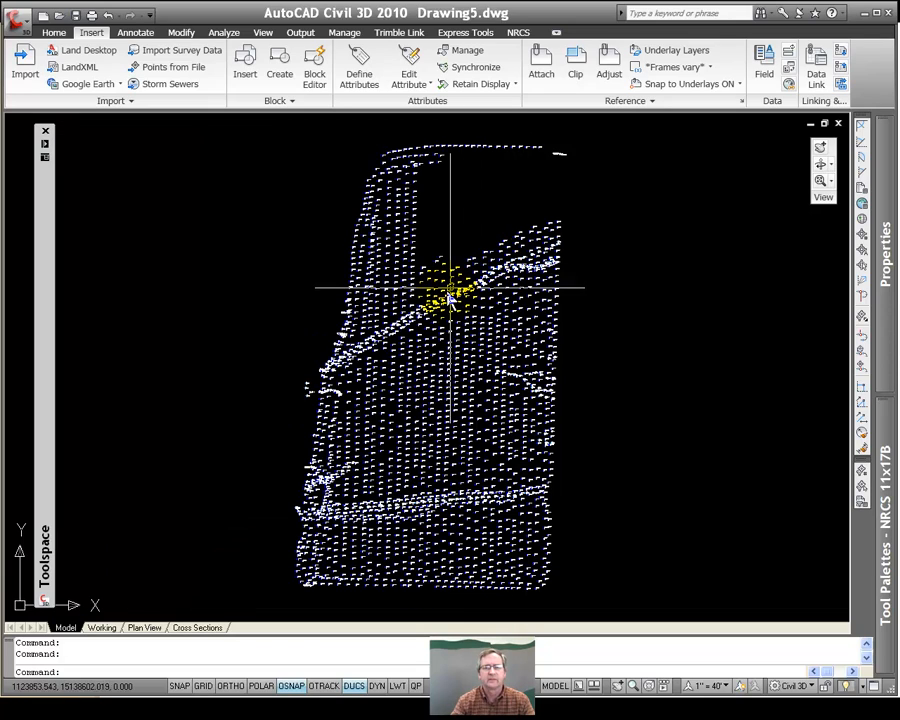
Examine the imported points and their labels up close around the western edge of the survey
middle_click_drag(432, 340, 383, 325)
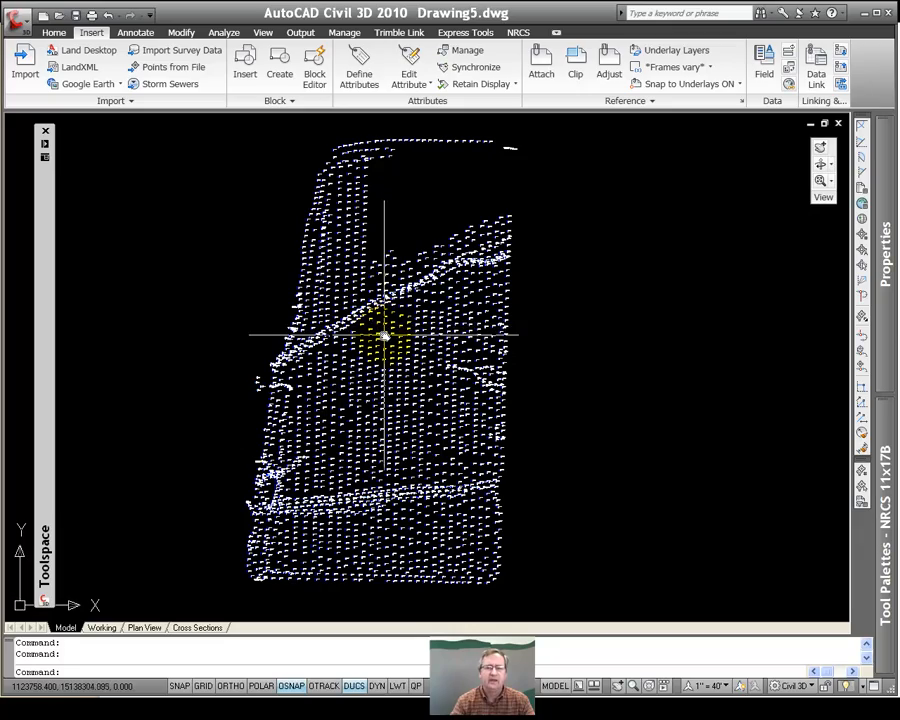
scroll(384, 336, "up", 5)
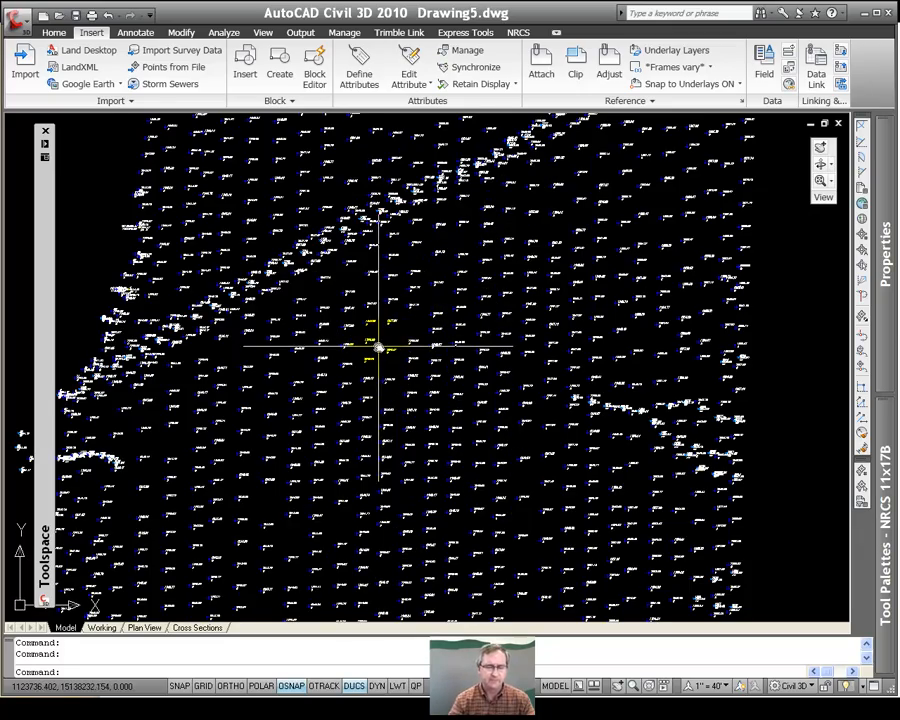
middle_click_drag(281, 286, 364, 318)
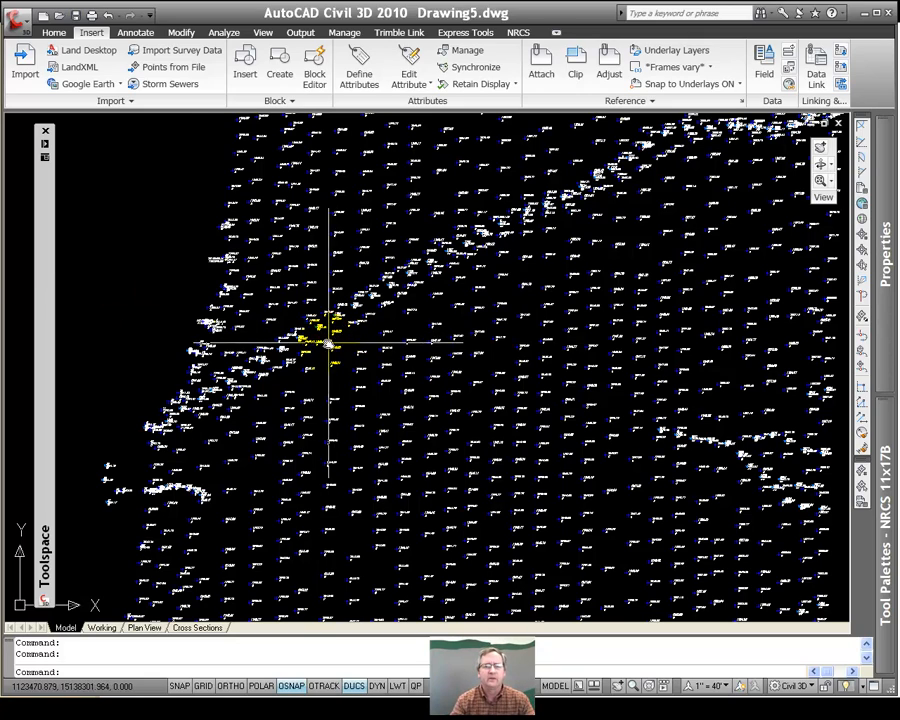
scroll(321, 345, "up", 2)
middle_click_drag(228, 345, 357, 355)
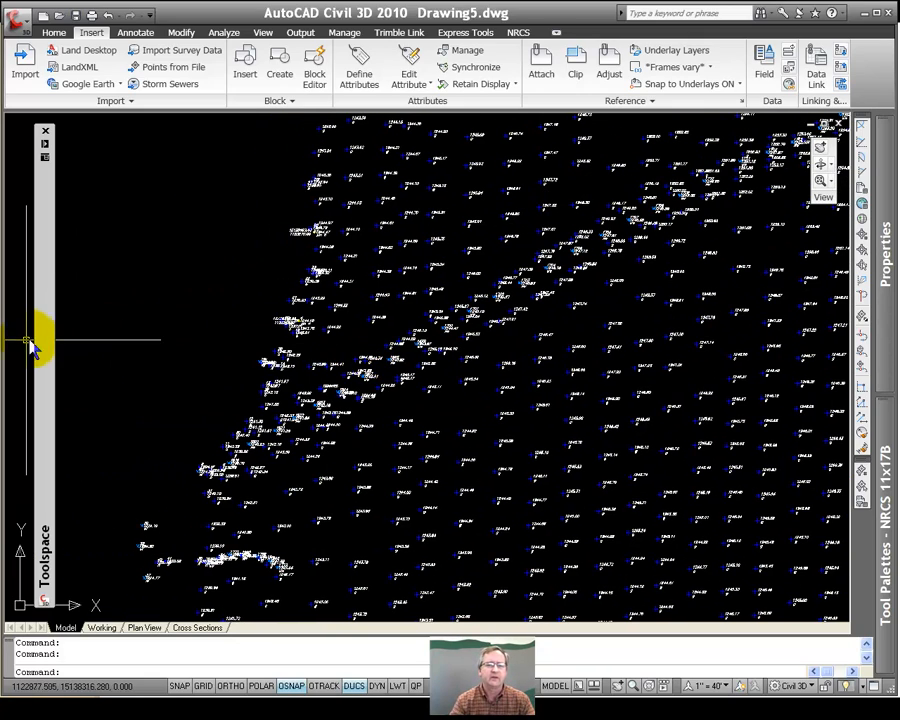
Zoom to point 1 of the EX - Survey Control point group and examine its marker and label
mouse_move(44, 337)
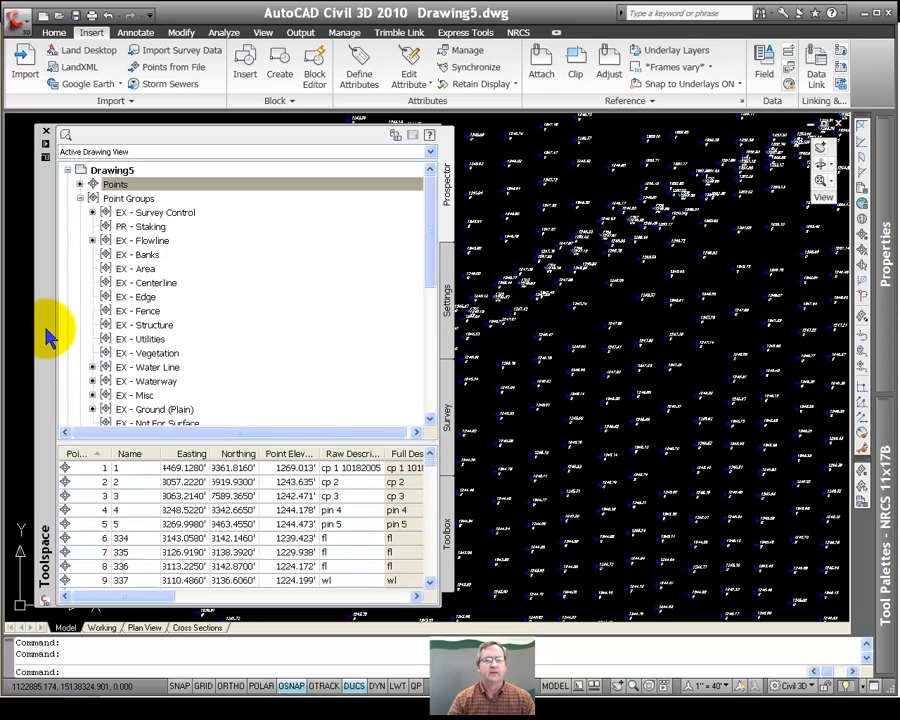
left_click(74, 337)
left_click(154, 214)
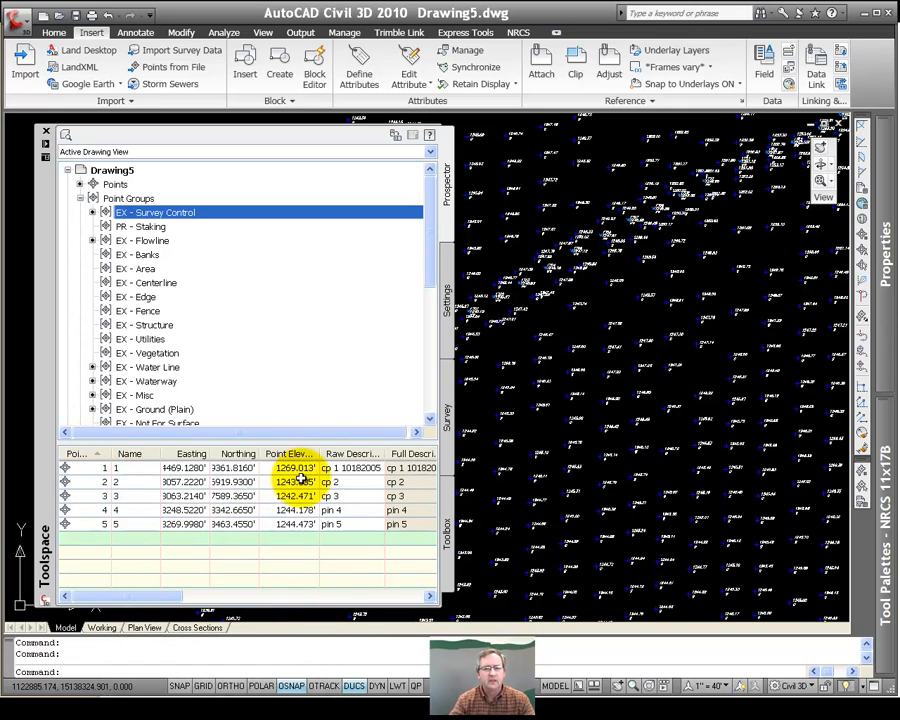
left_click(93, 467)
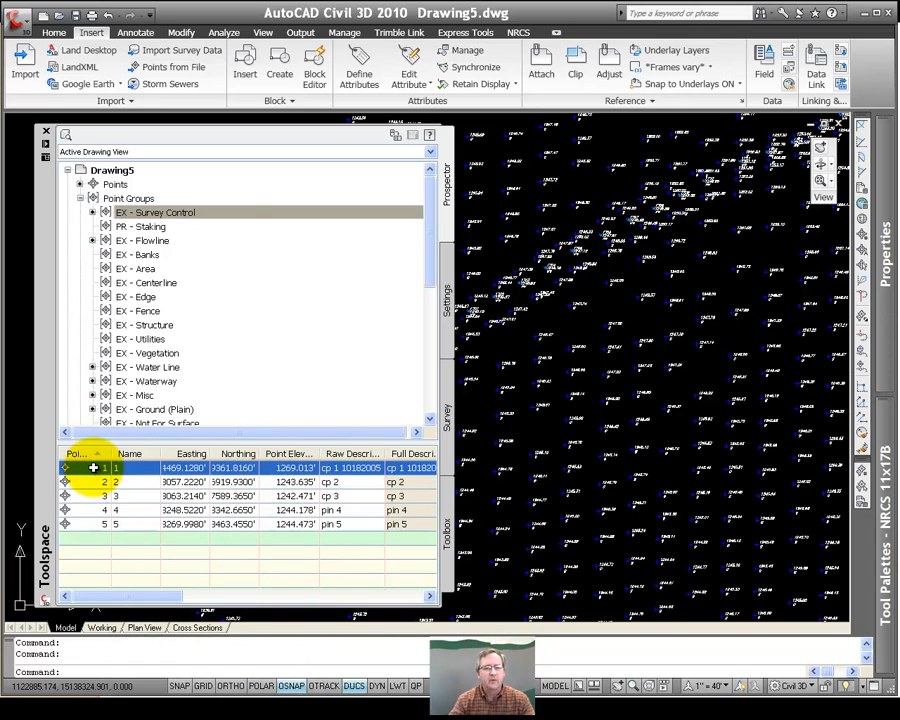
right_click(94, 470)
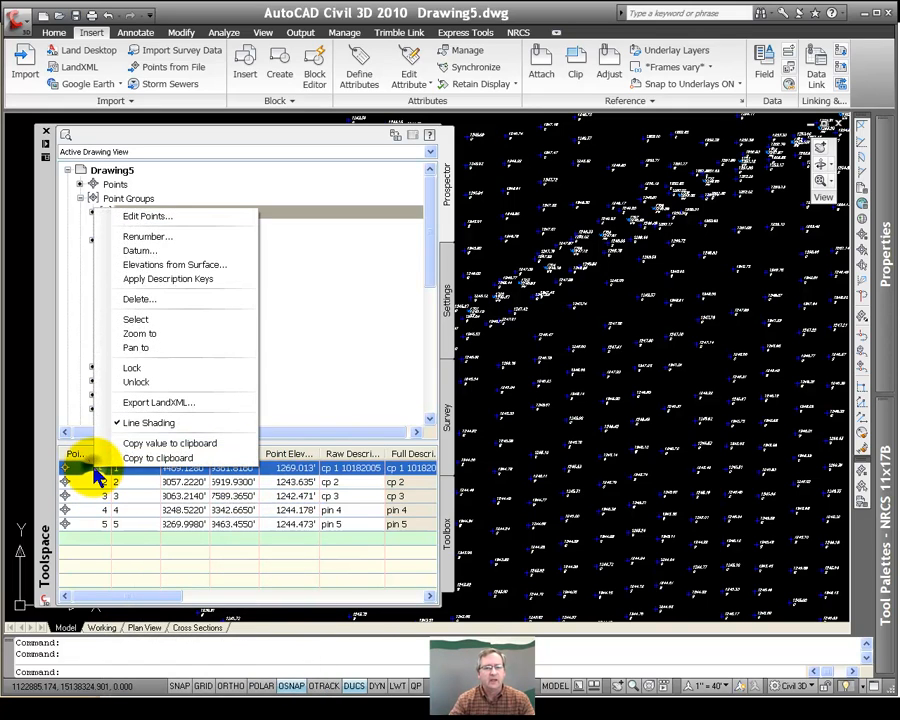
left_click(150, 340)
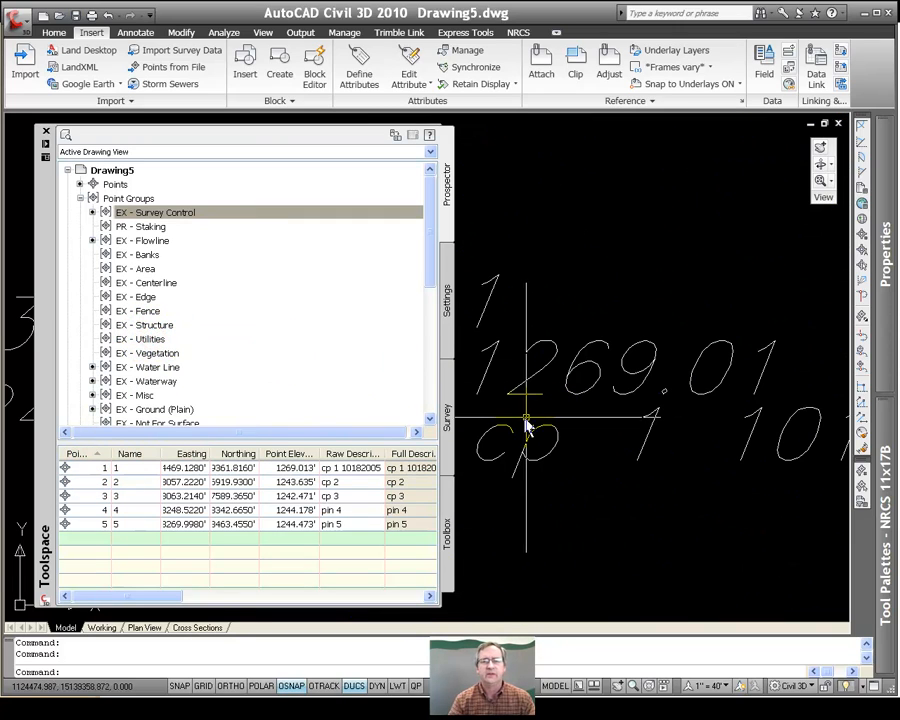
scroll(461, 405, "down", 5)
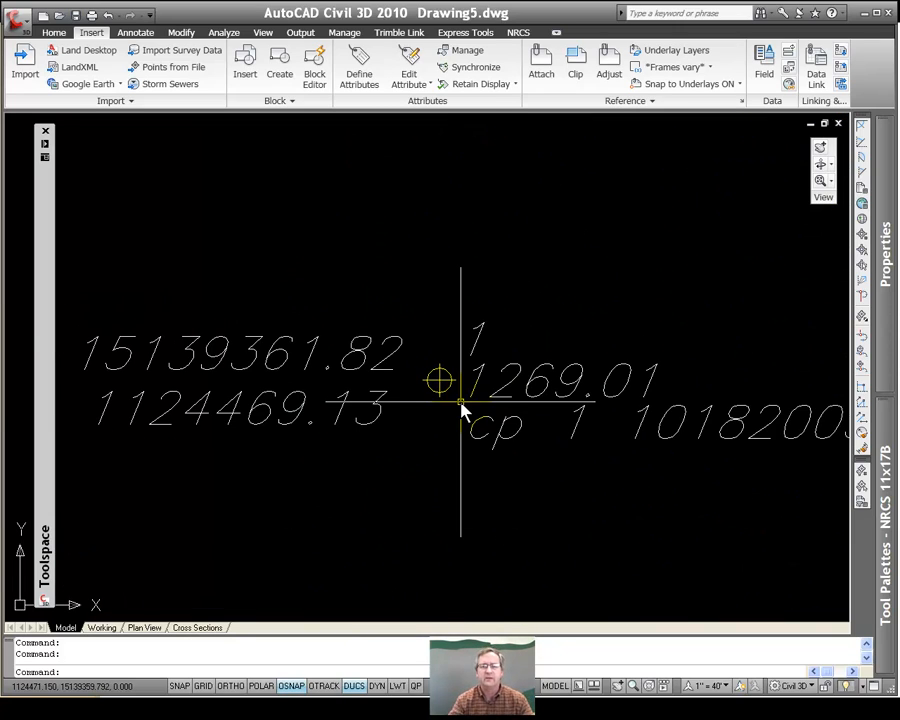
middle_click_drag(468, 413, 484, 354)
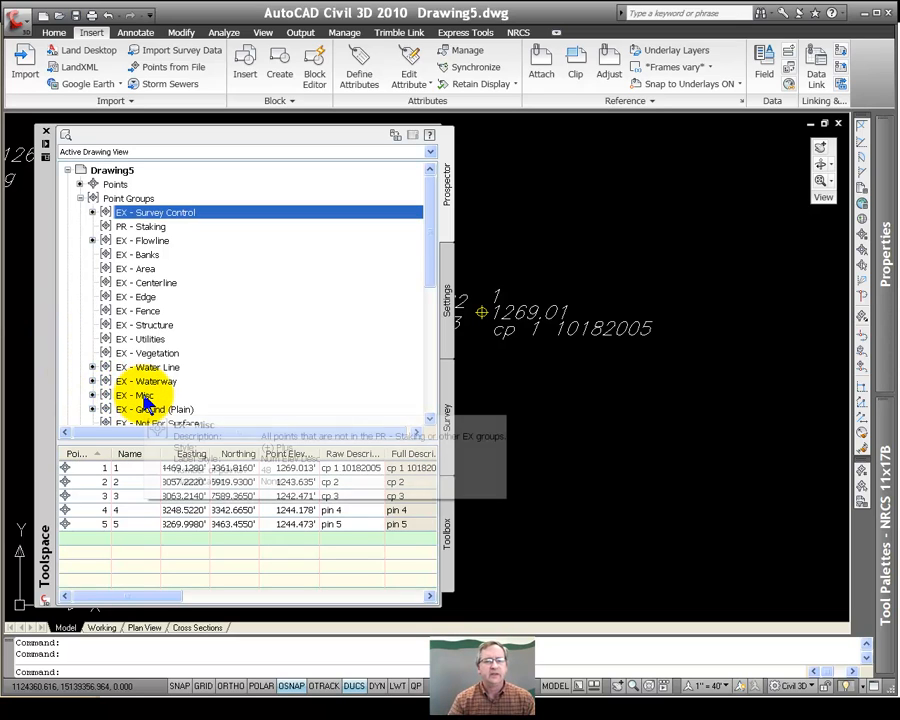
List the points of the EX - Misc point group and zoom the drawing to point 10
mouse_move(147, 401)
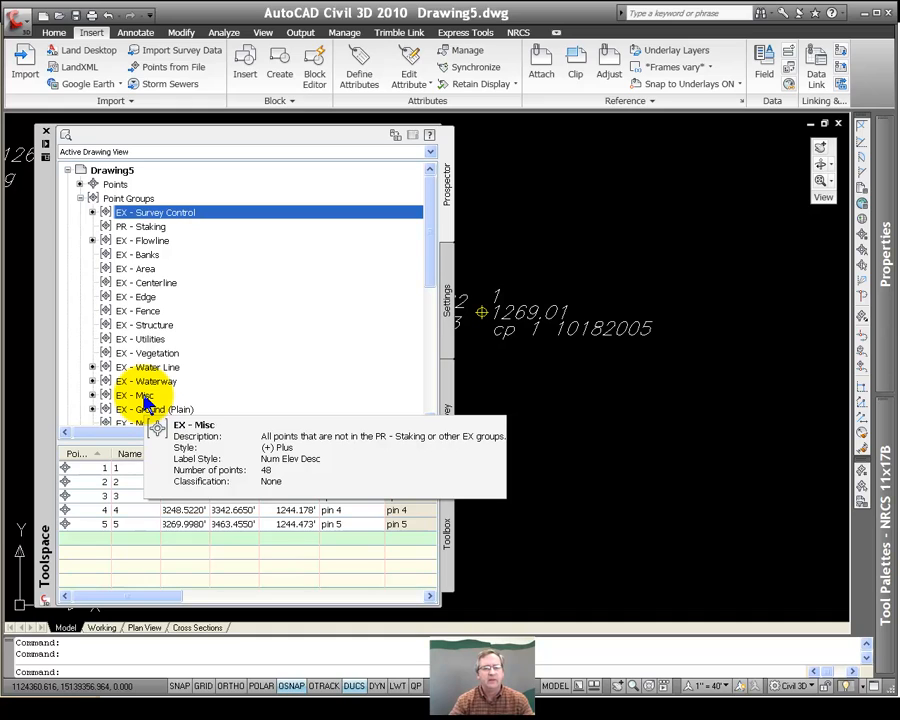
left_click(143, 397)
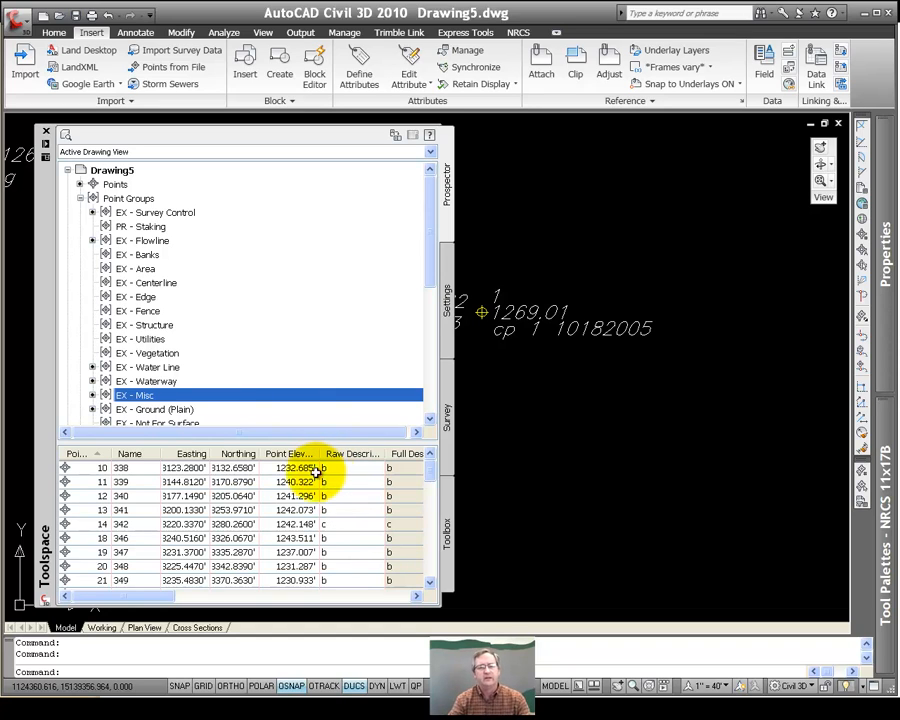
left_click(100, 467)
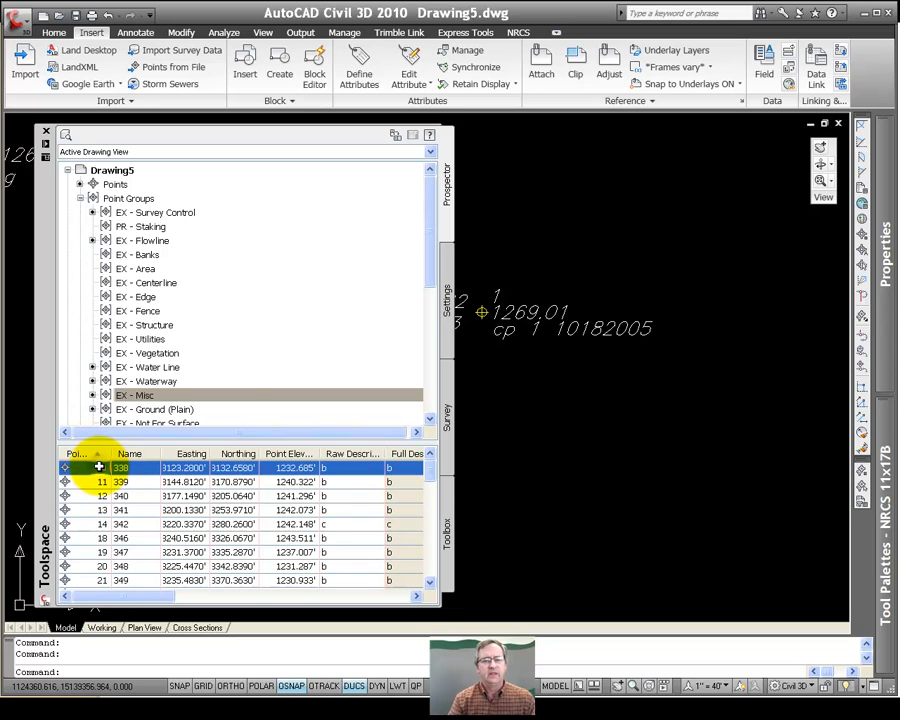
right_click(99, 467)
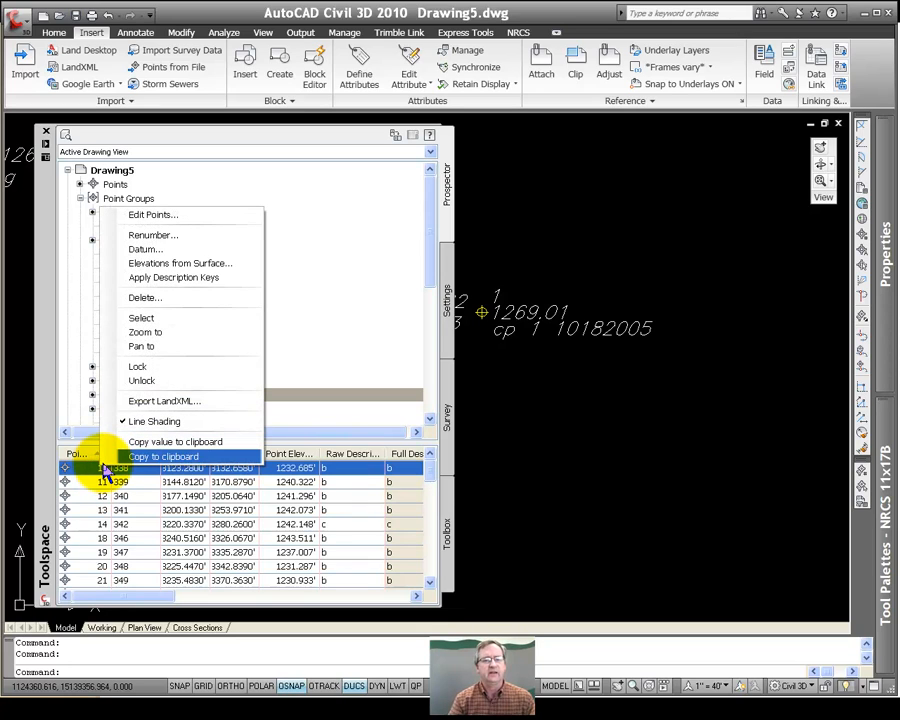
left_click(158, 333)
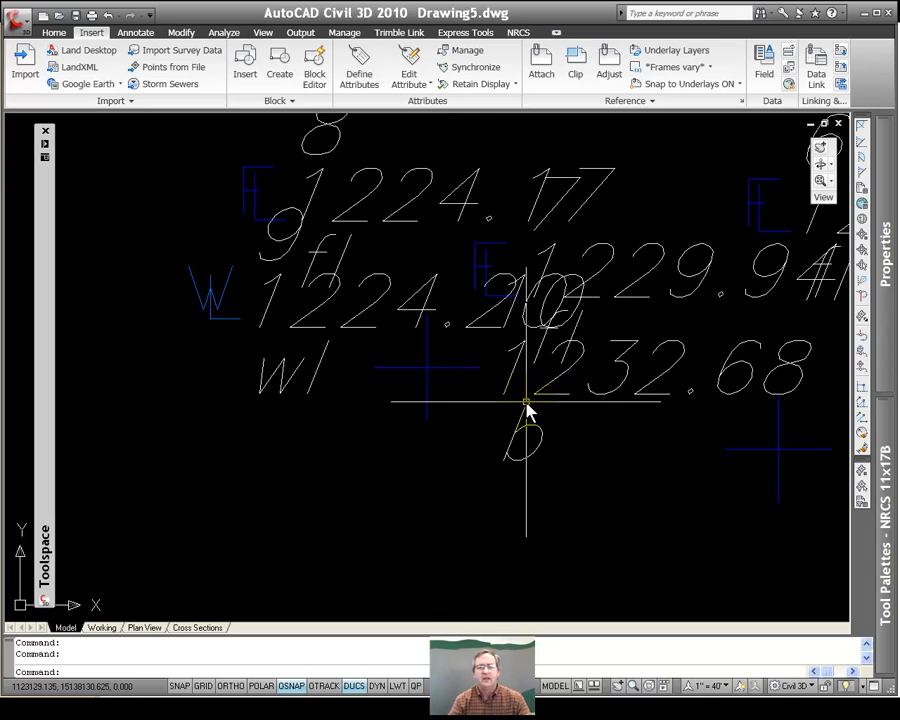
scroll(510, 412, "down", 2)
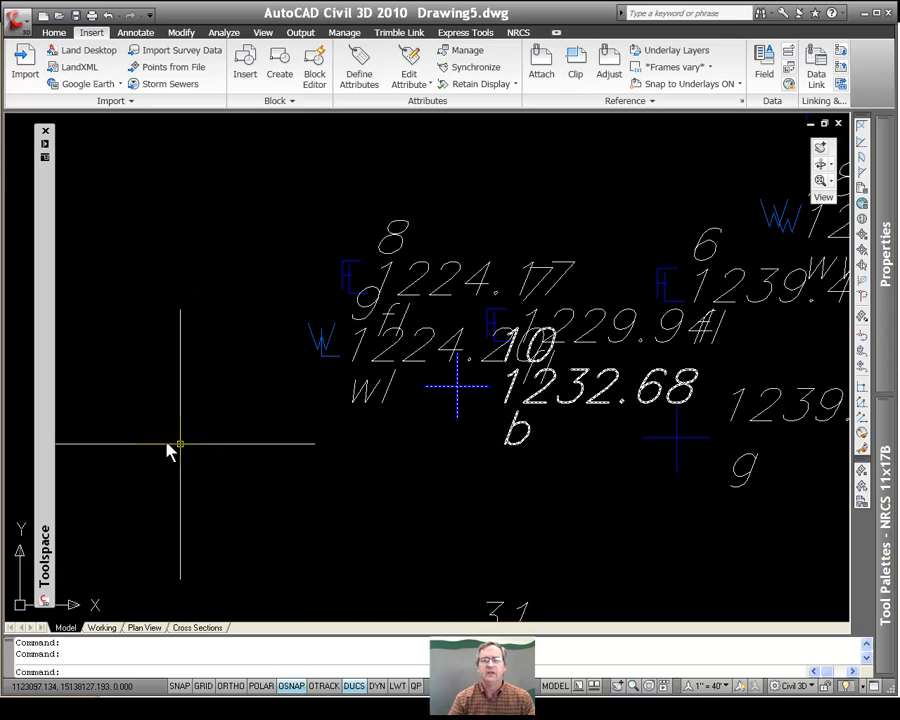
Edit point 10 of the EX - Misc group, setting its raw description to bk
mouse_move(38, 428)
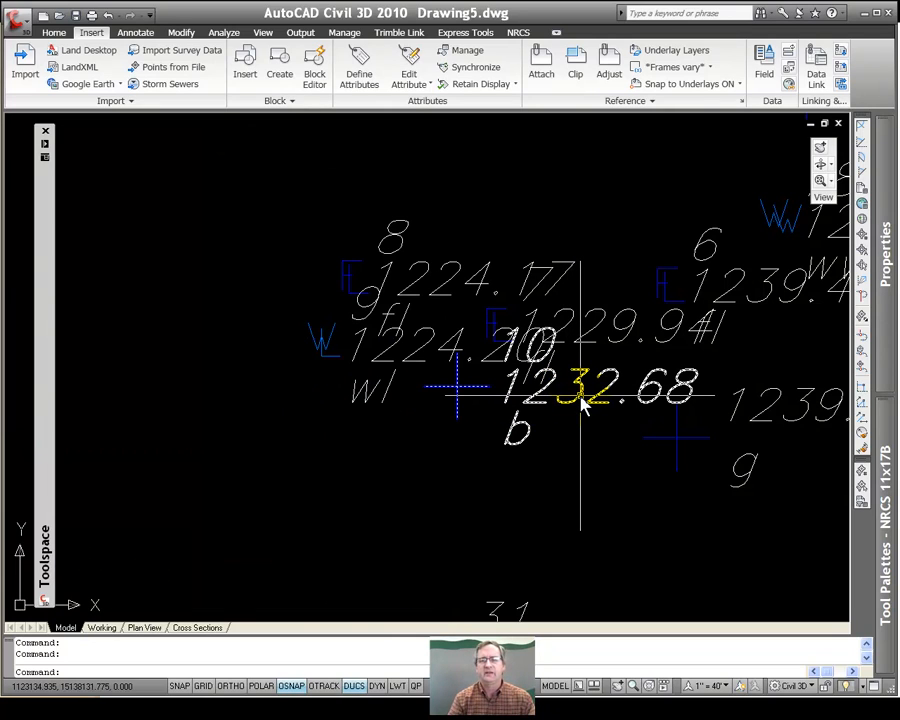
left_click(583, 402)
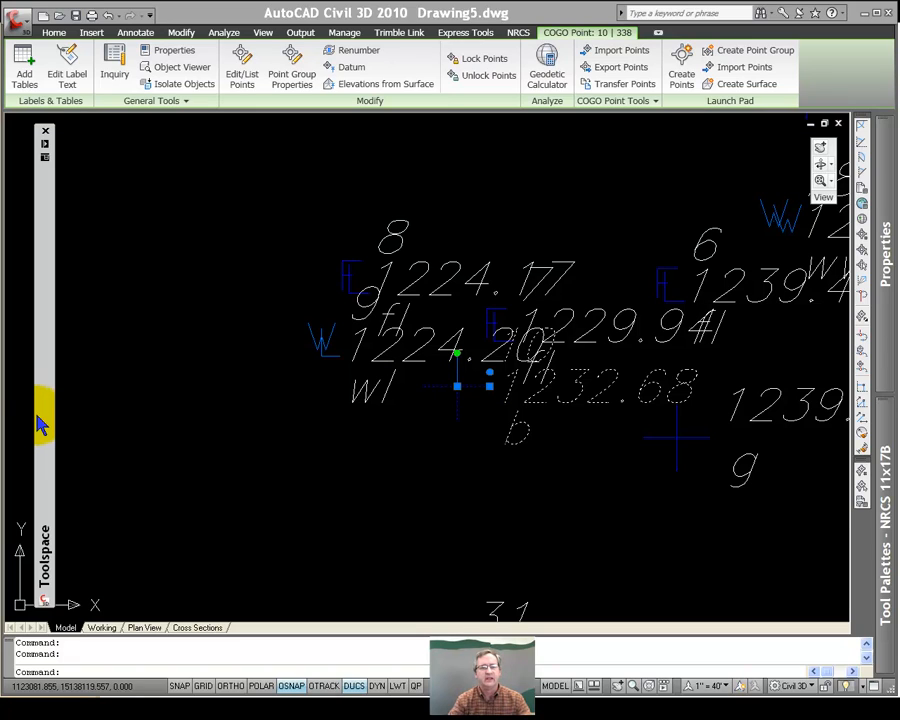
mouse_move(44, 412)
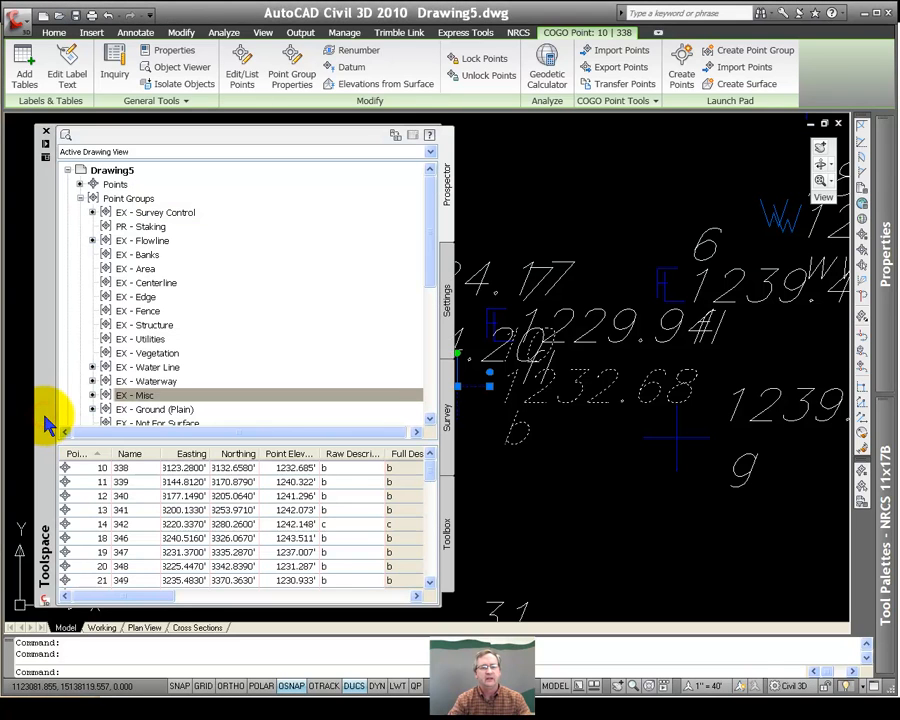
right_click(95, 472)
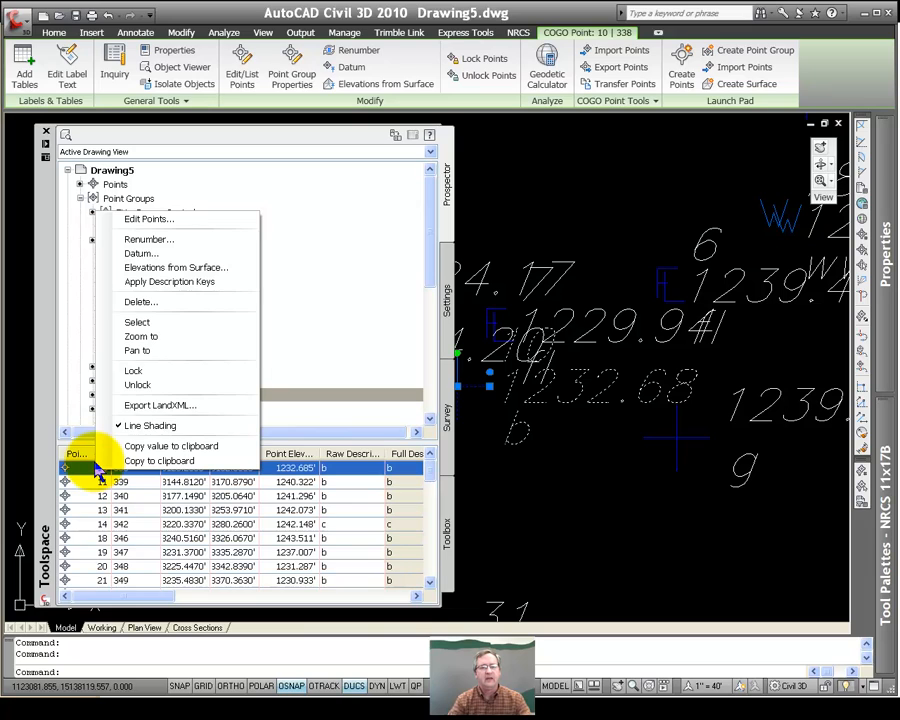
left_click(161, 220)
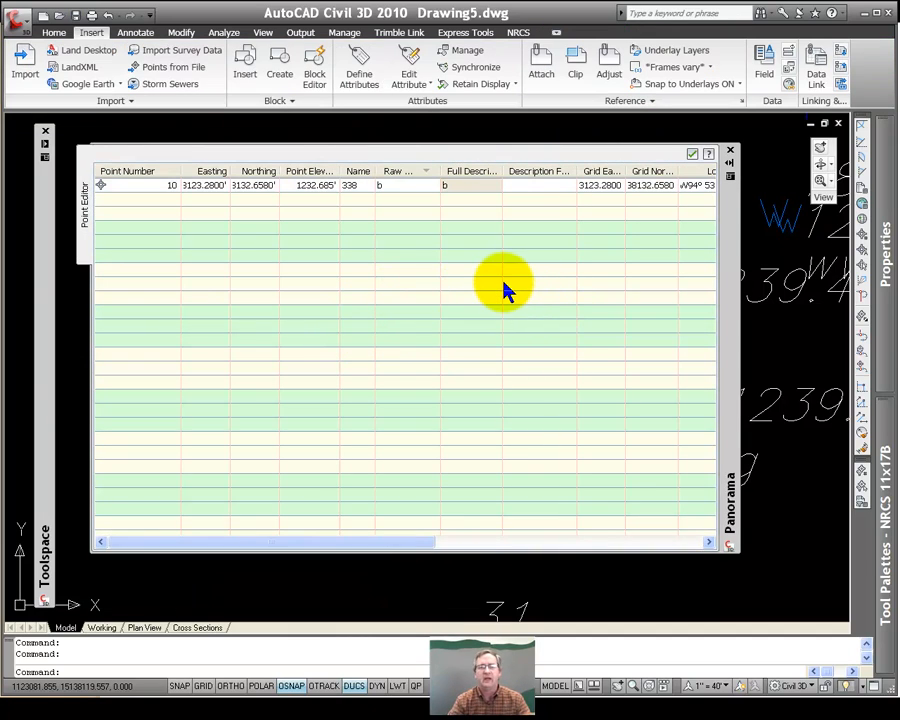
left_click(400, 188)
left_click(395, 187)
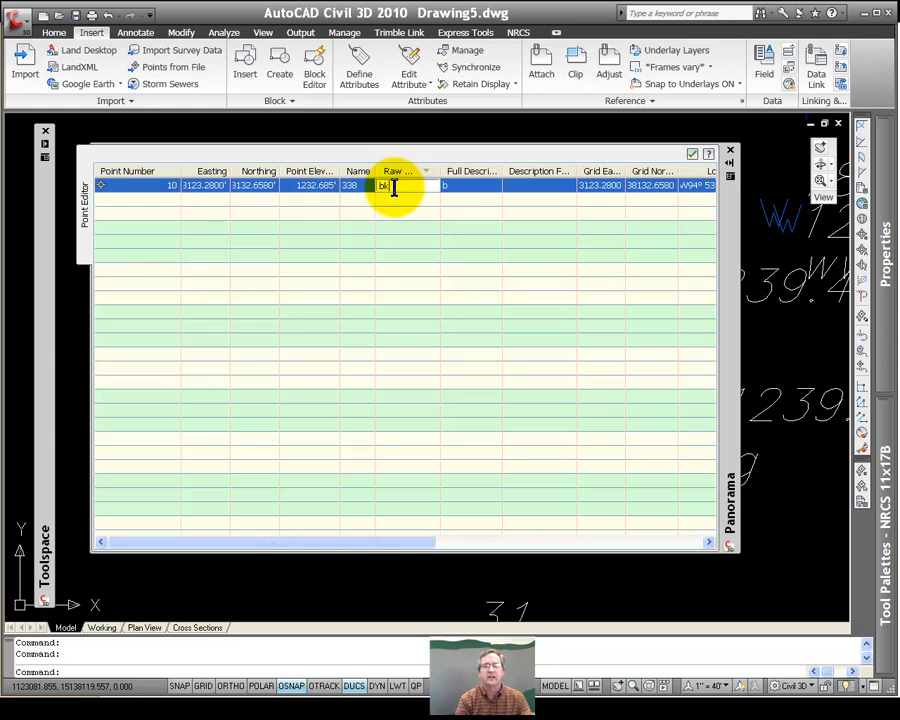
key("Return")
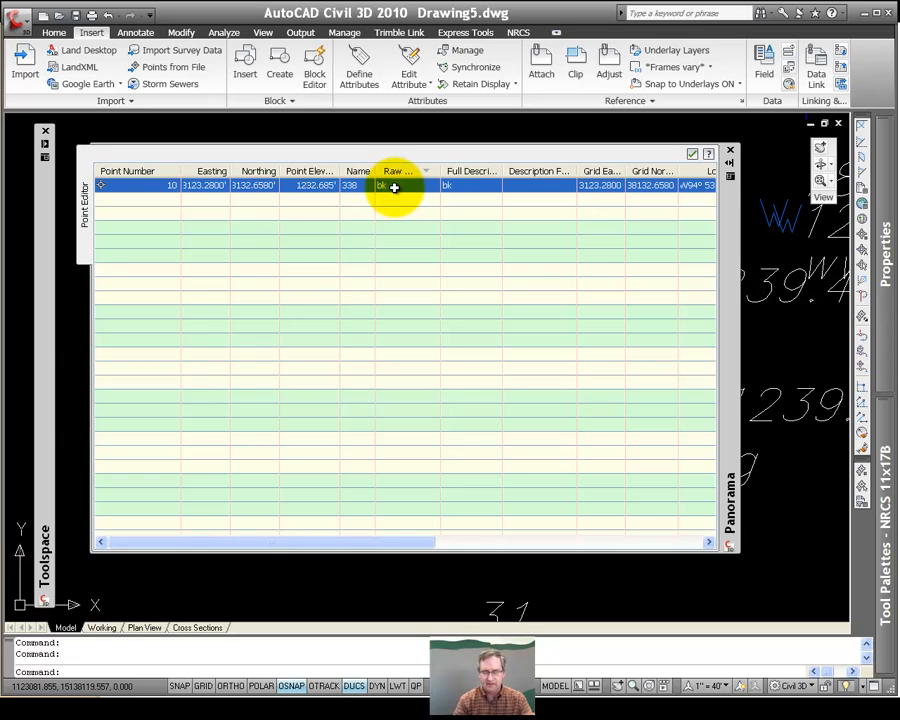
left_click(693, 160)
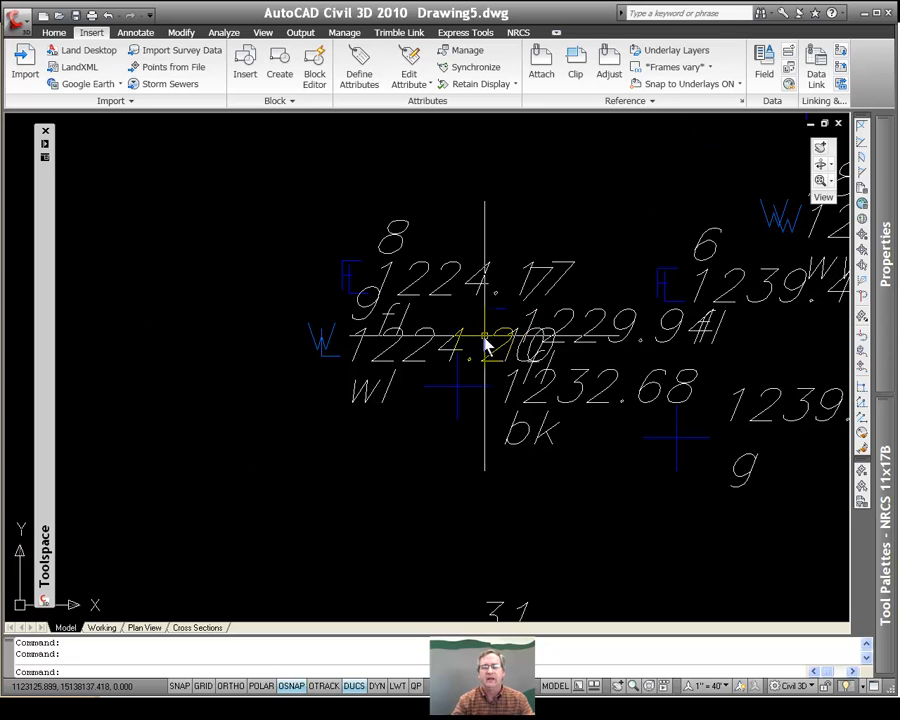
Update all out-of-date point groups to apply the changed description, and check point 10's marker in the drawing
mouse_move(54, 383)
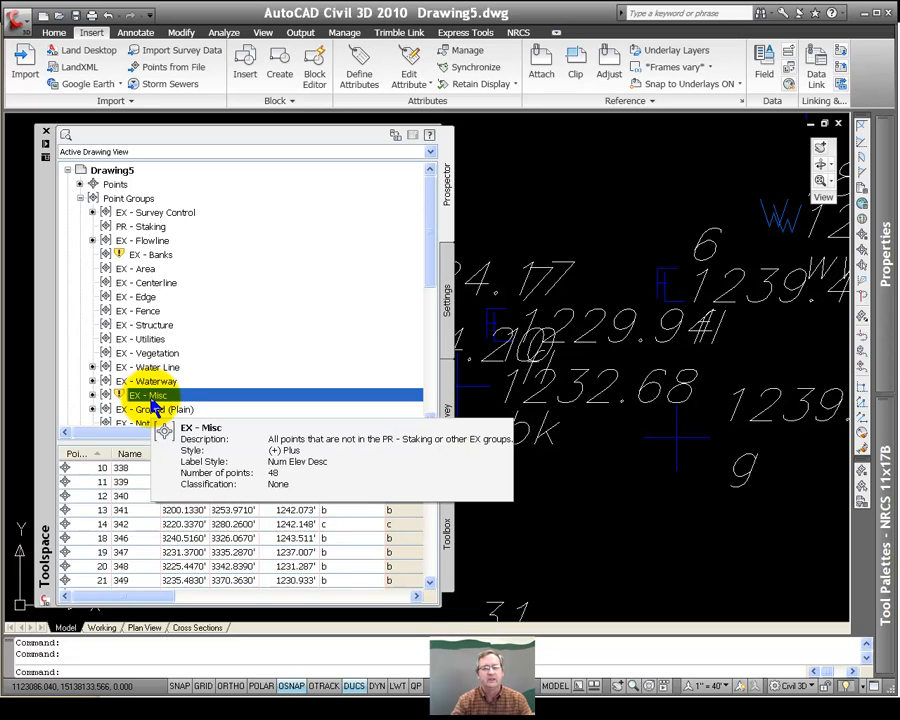
right_click(141, 201)
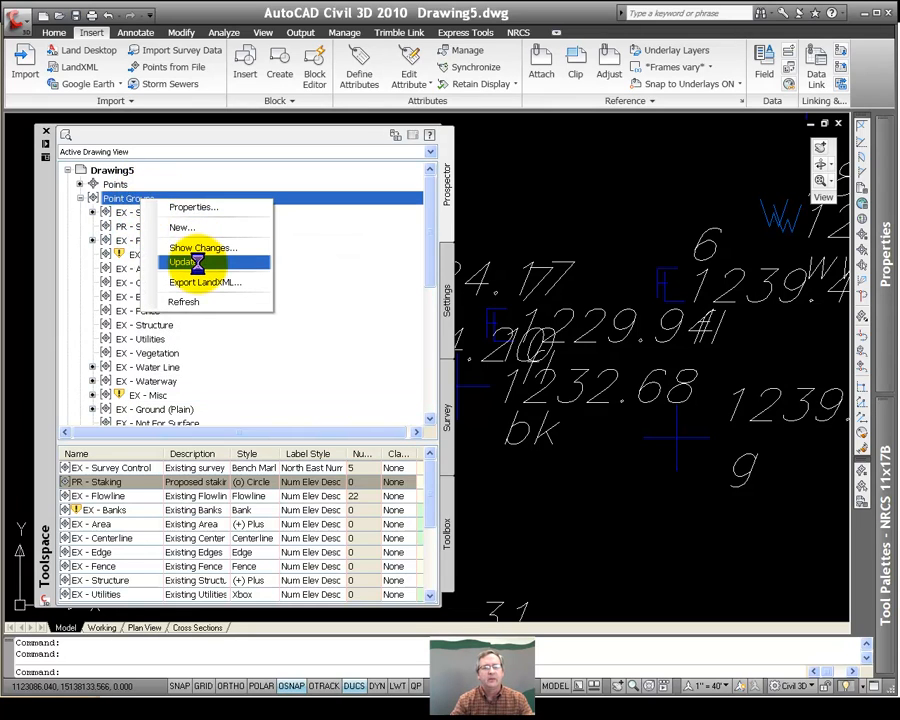
left_click(196, 264)
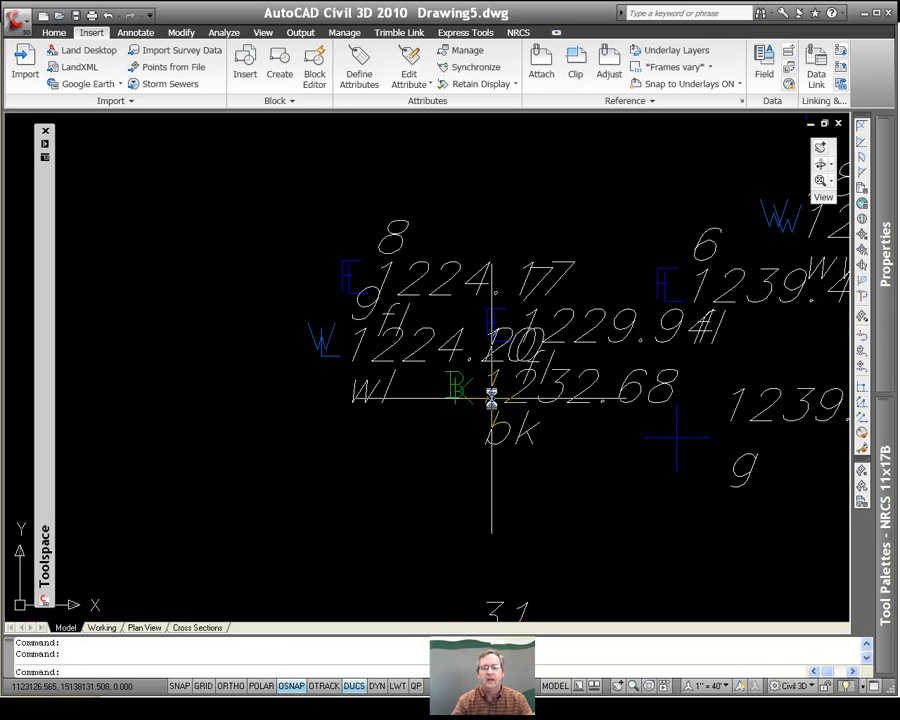
mouse_move(470, 400)
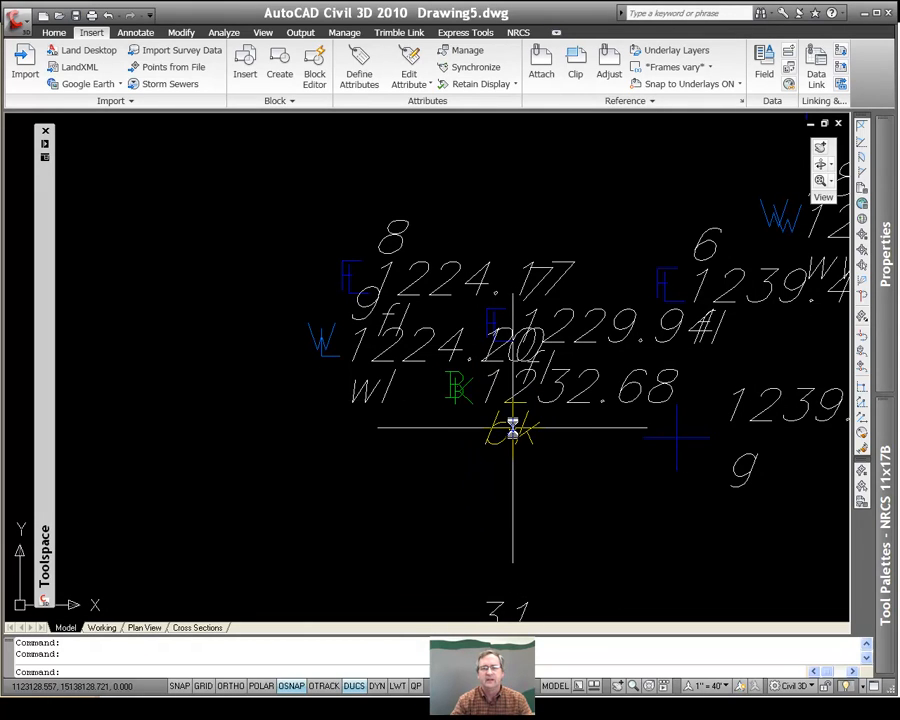
Open the display order of the point groups and examine the positions of EX - Banks, EX - Ground (Plain), EX - Not For Surface and _<off>
mouse_move(48, 352)
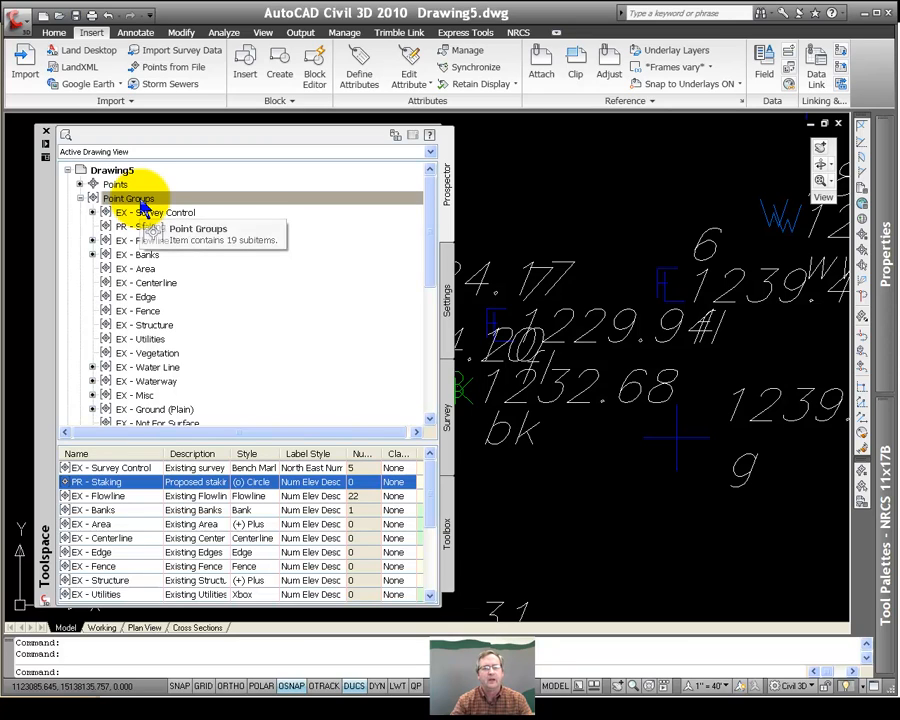
right_click(143, 201)
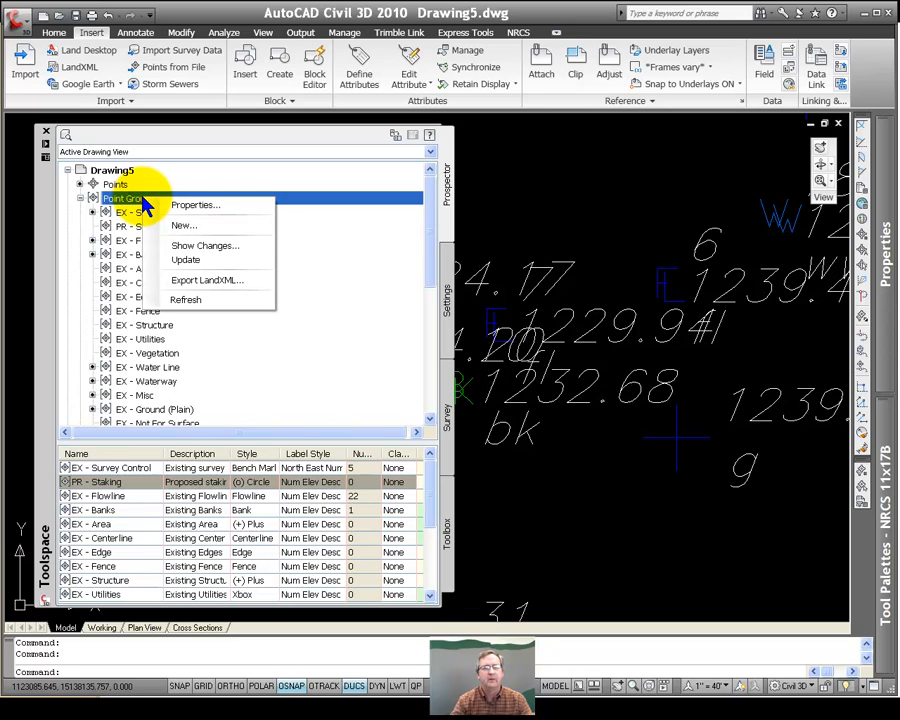
left_click(200, 206)
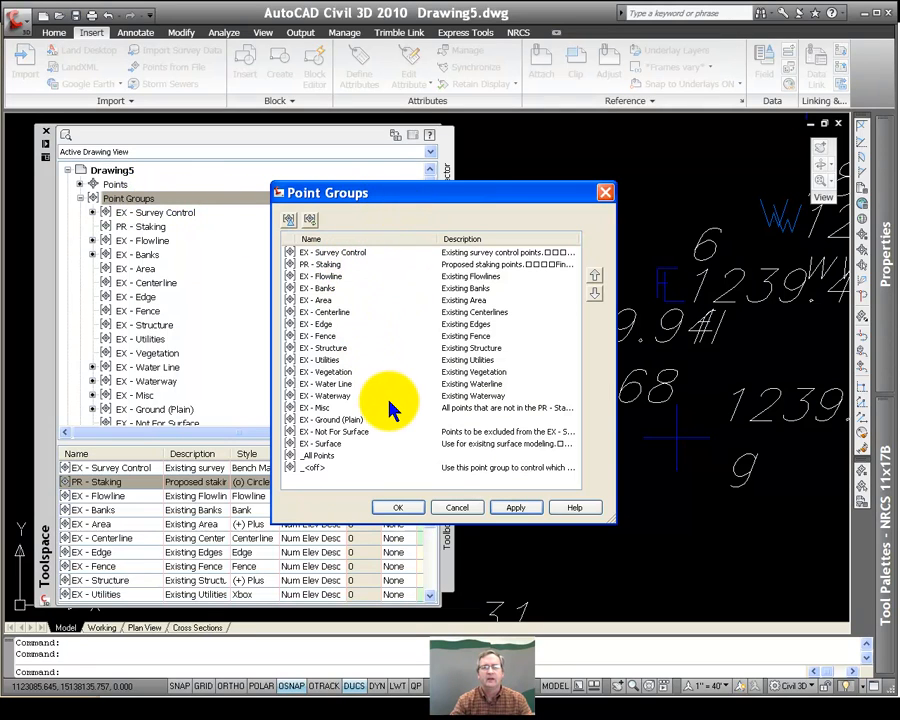
left_click(396, 420)
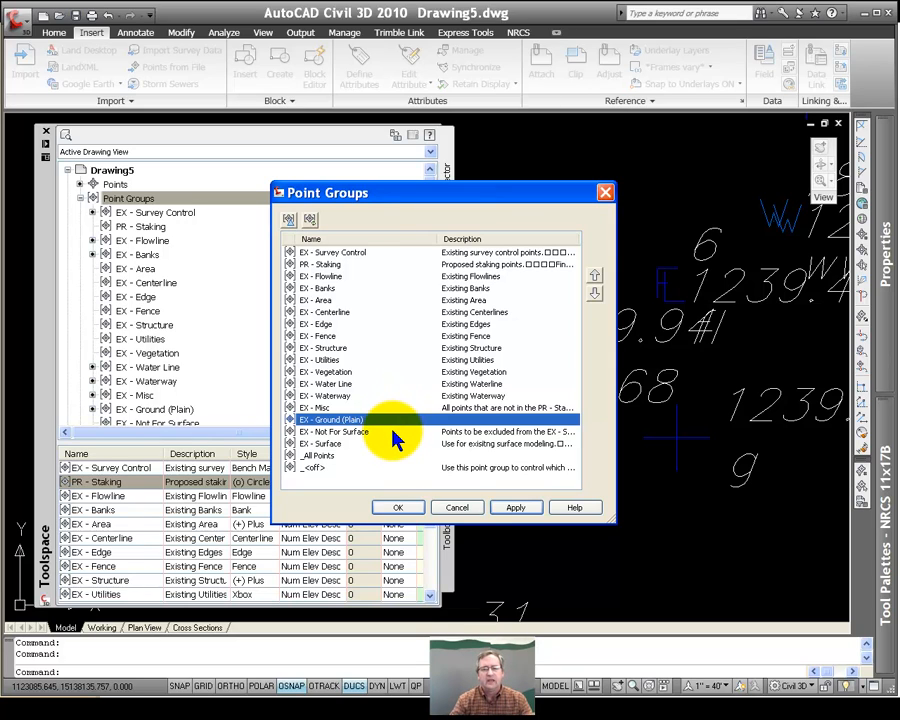
left_click(389, 432)
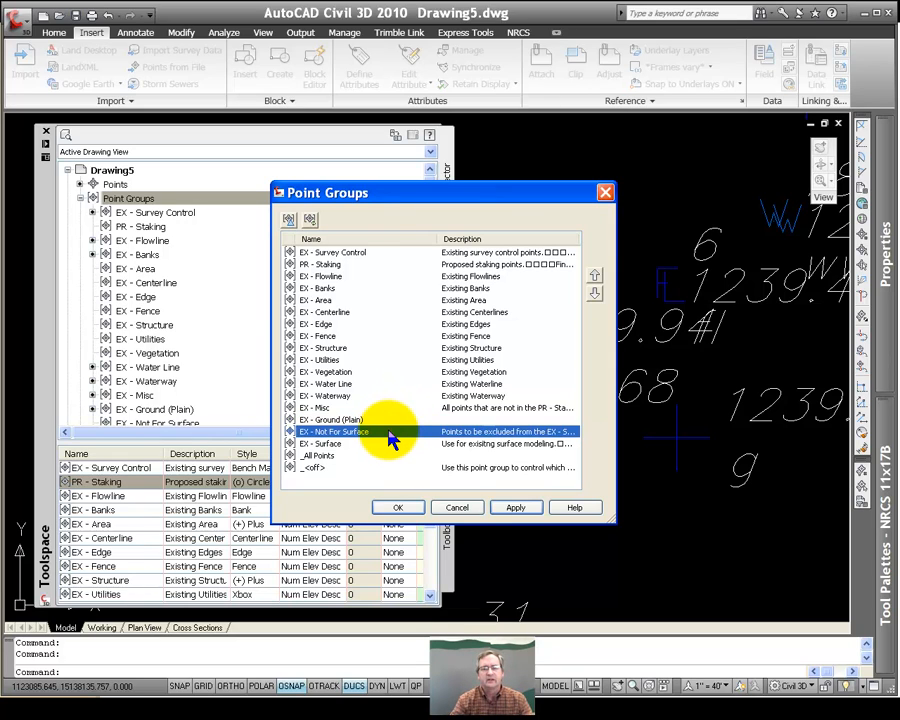
left_click(321, 469)
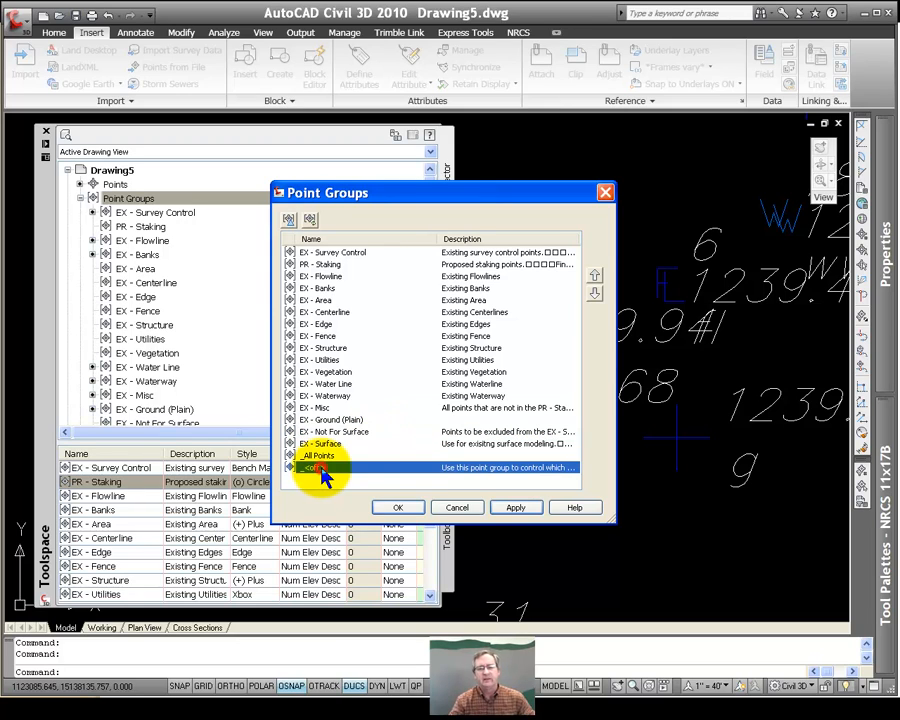
left_click(401, 419)
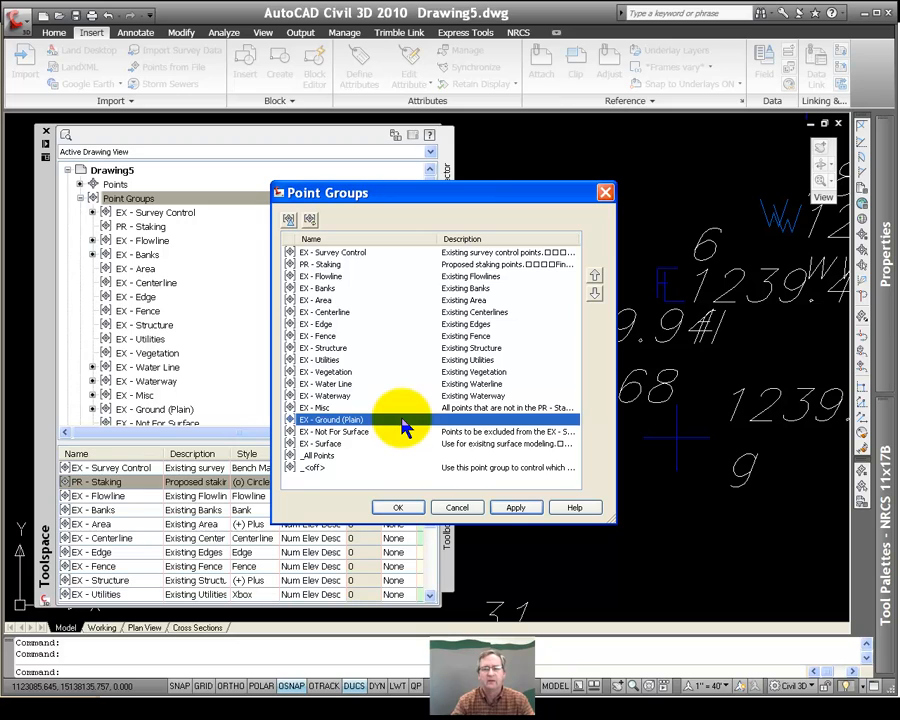
left_click(314, 467)
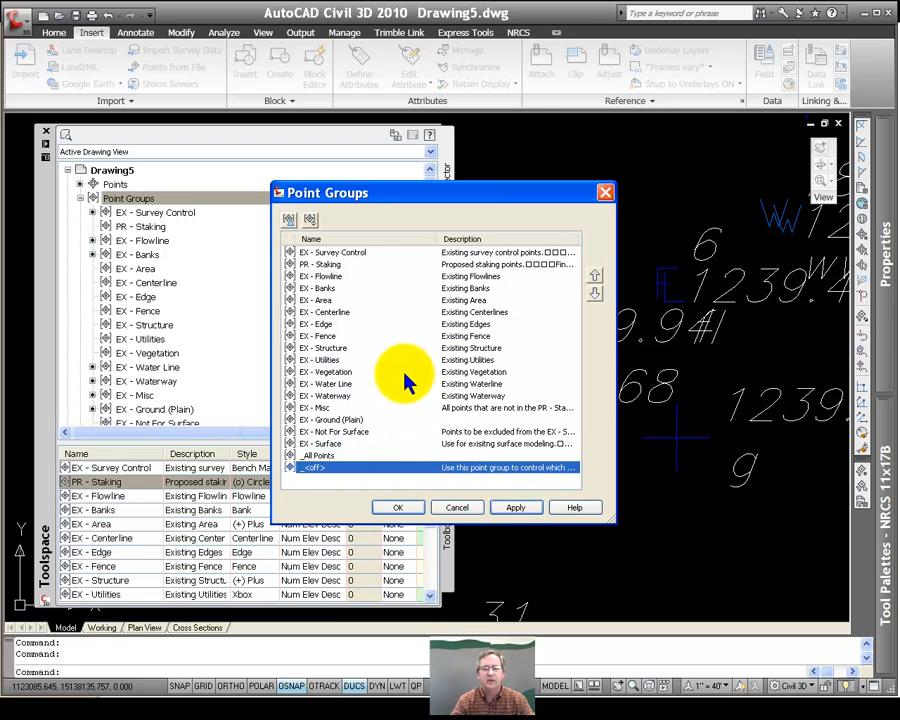
left_click(365, 288)
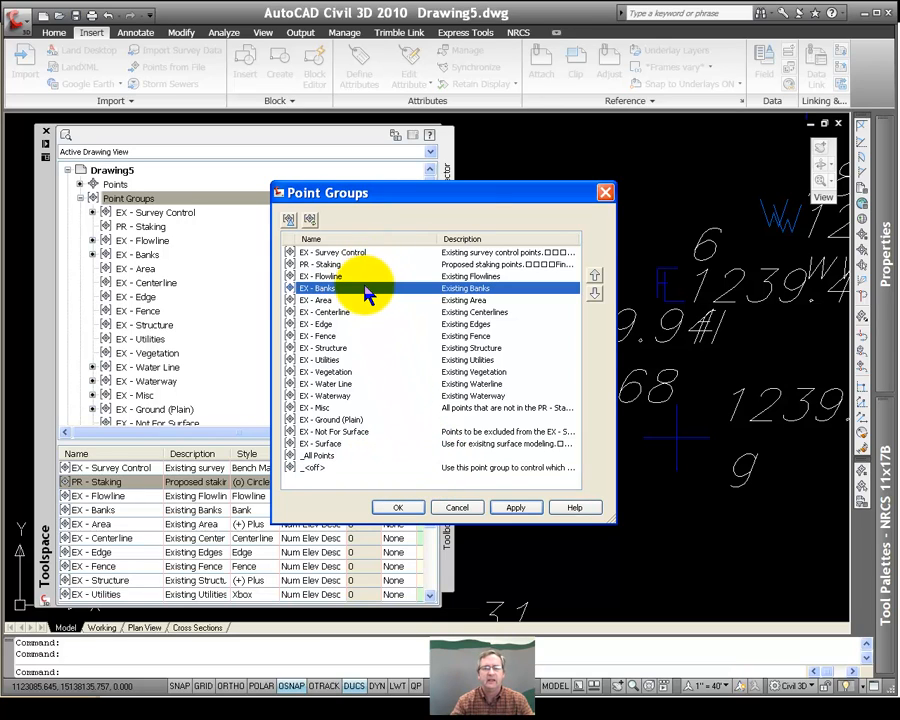
Move the _<off> point group up the display order to directly below EX - Survey Control and apply the new order
left_click(318, 467)
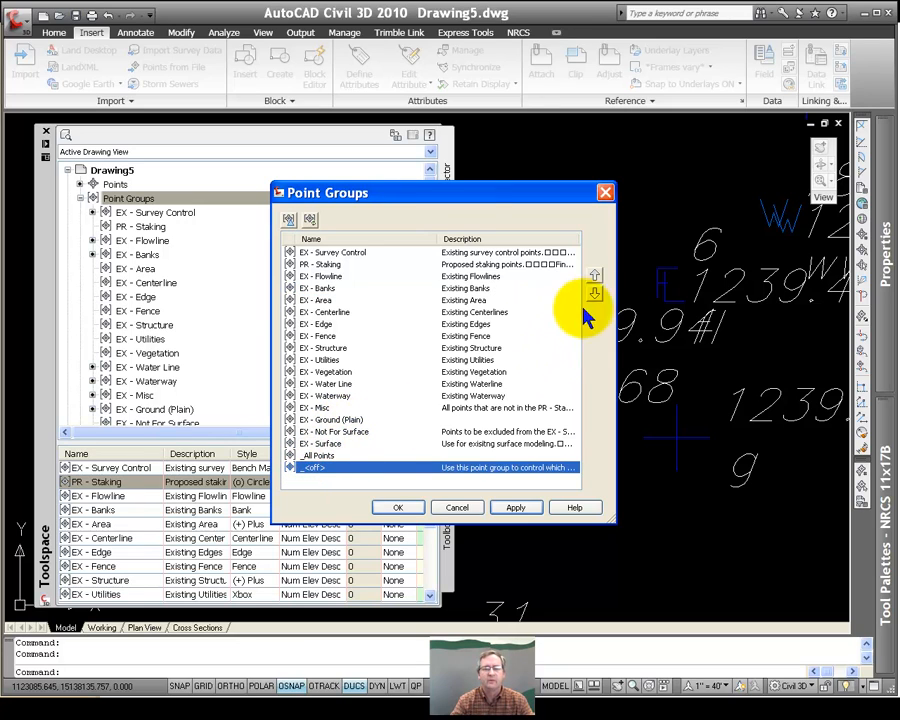
left_click(595, 277)
left_click(595, 277)
left_click(595, 277)
left_click(595, 277)
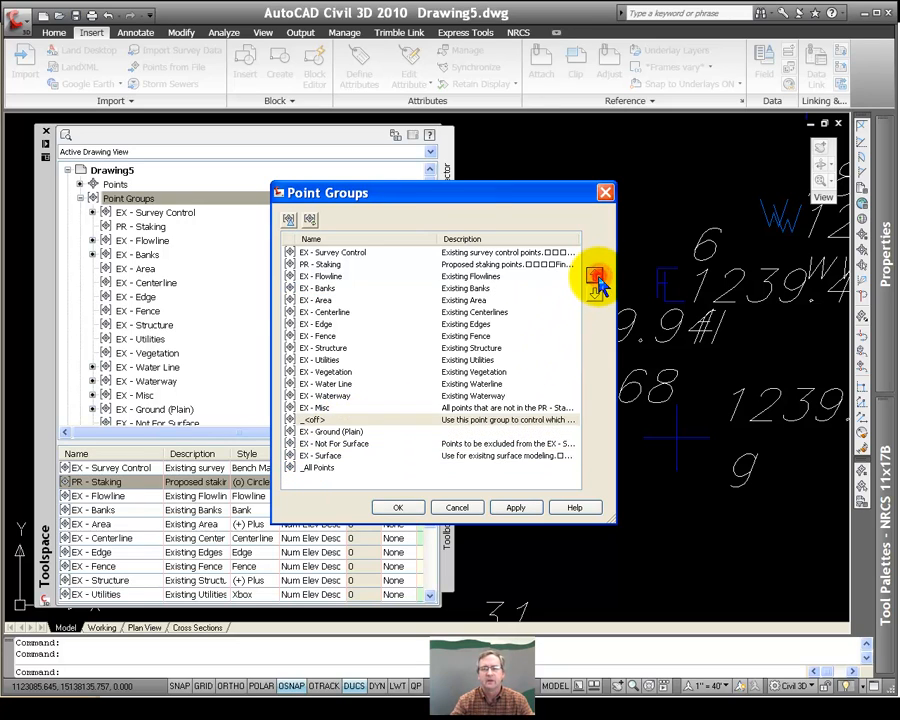
left_click(595, 277)
left_click(595, 277)
left_click(595, 277)
left_click(595, 277)
left_click(595, 277)
left_click(595, 277)
left_click(595, 277)
left_click(595, 277)
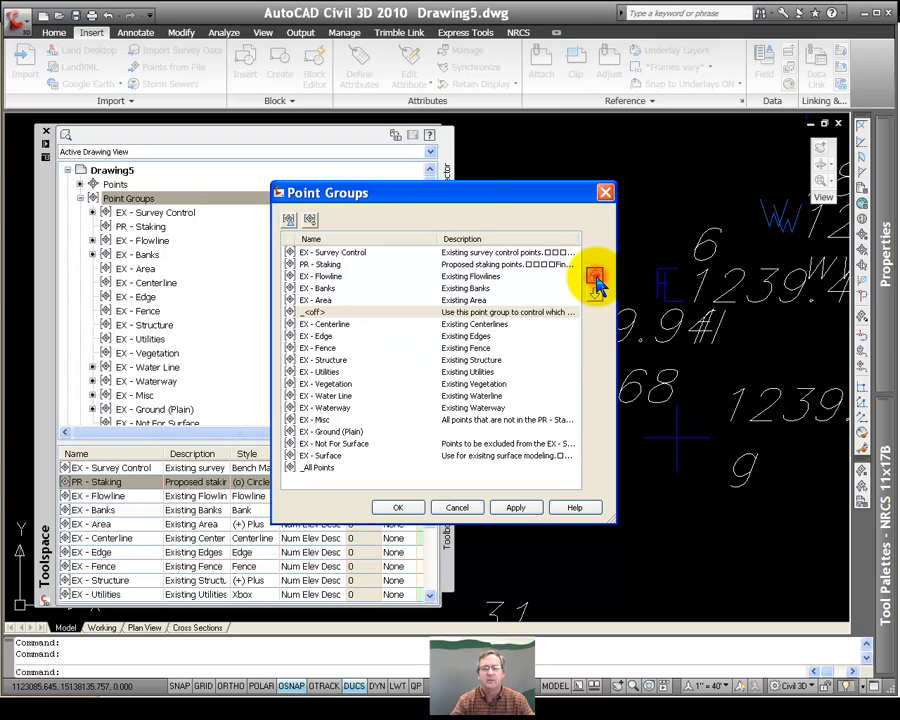
left_click(595, 277)
left_click(595, 277)
left_click(595, 277)
left_click(595, 277)
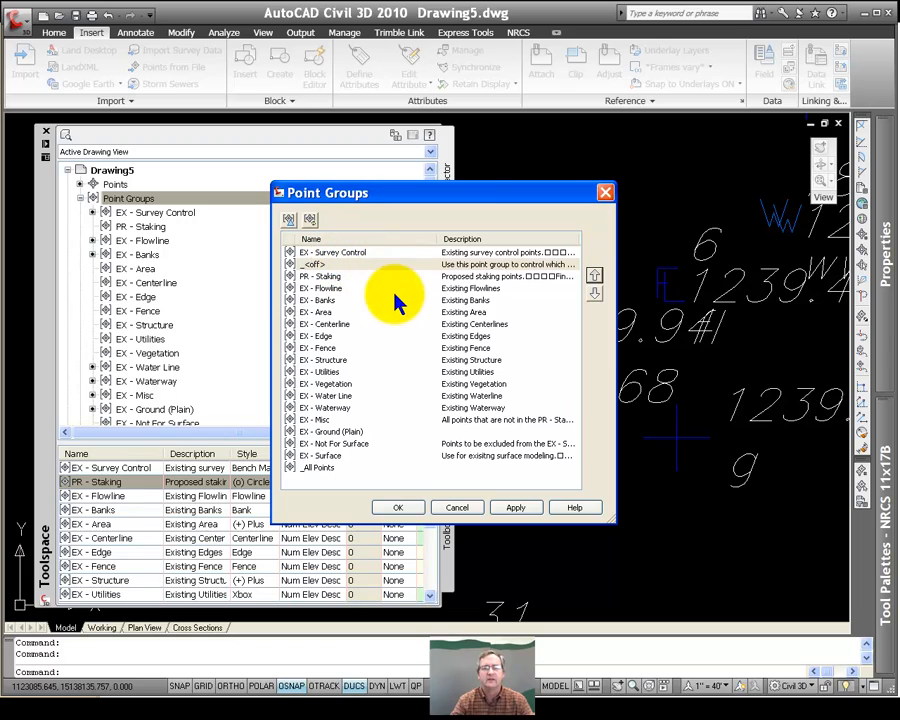
left_click(398, 508)
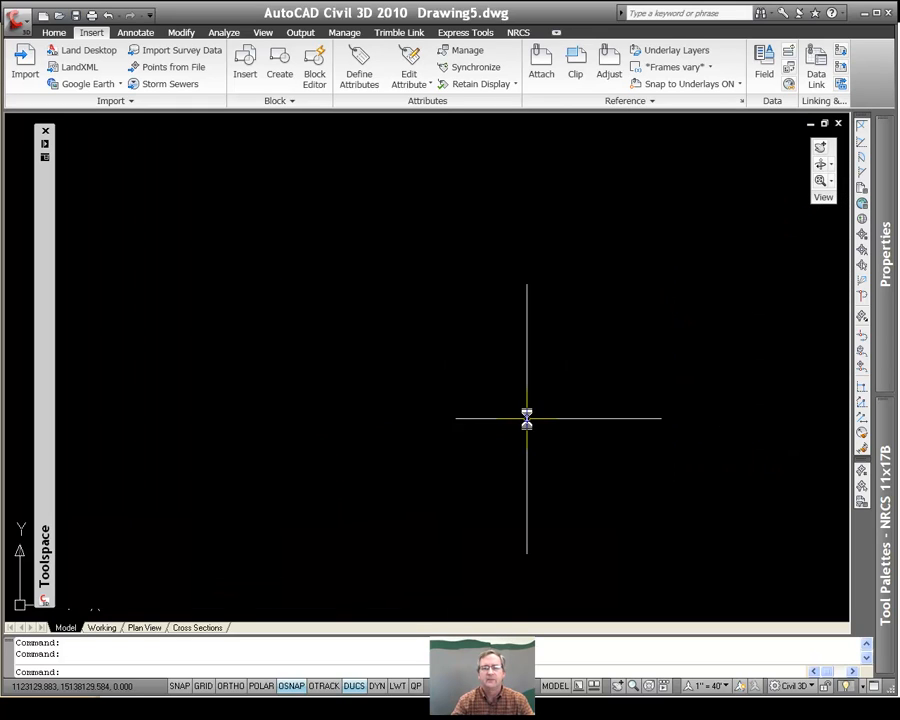
Zoom and pan around the drawing to check which survey points are displayed with the new group order
scroll(519, 414, "down", 6)
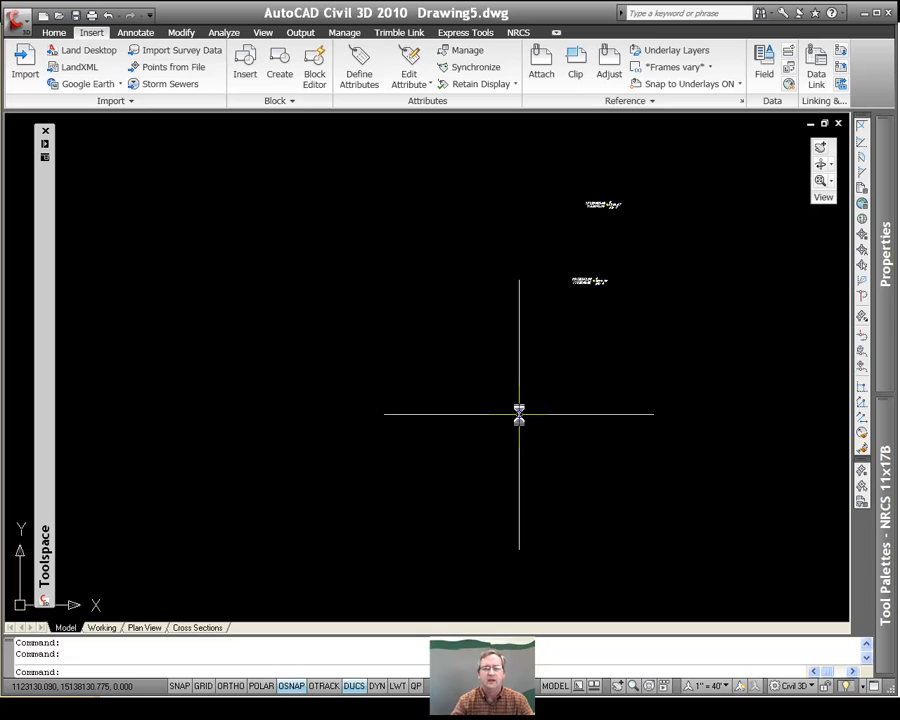
middle_click_drag(561, 396, 458, 368)
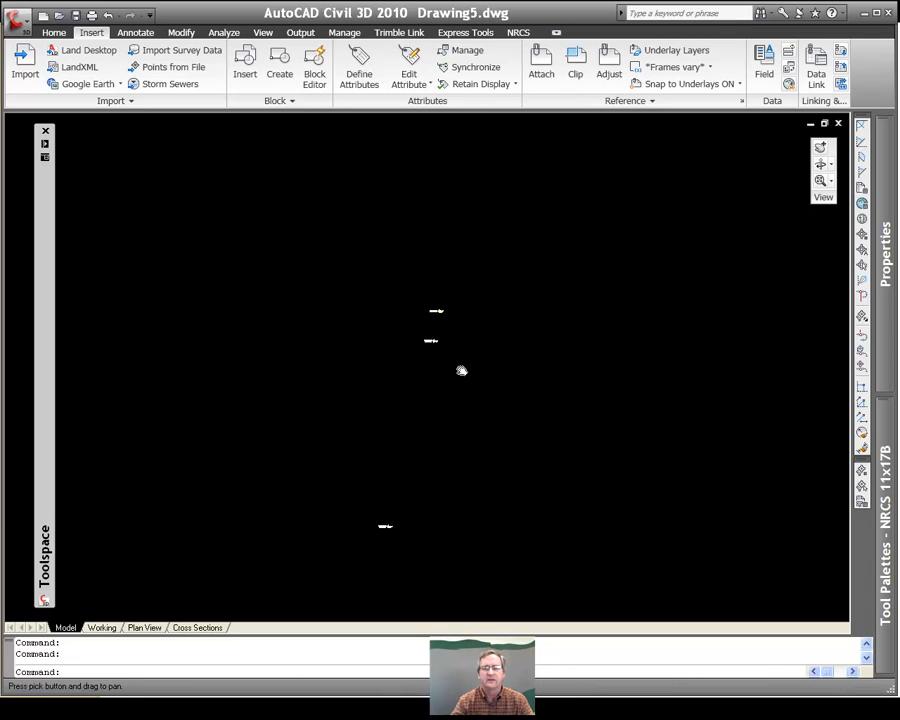
scroll(458, 360, "up", 1)
scroll(402, 356, "up", 5)
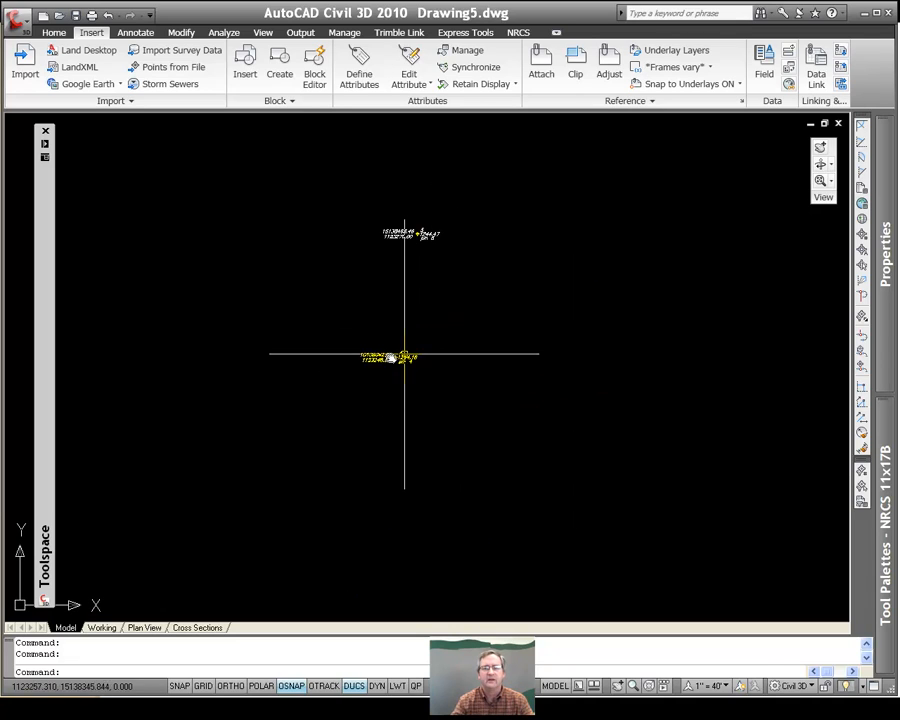
scroll(398, 370, "down", 3)
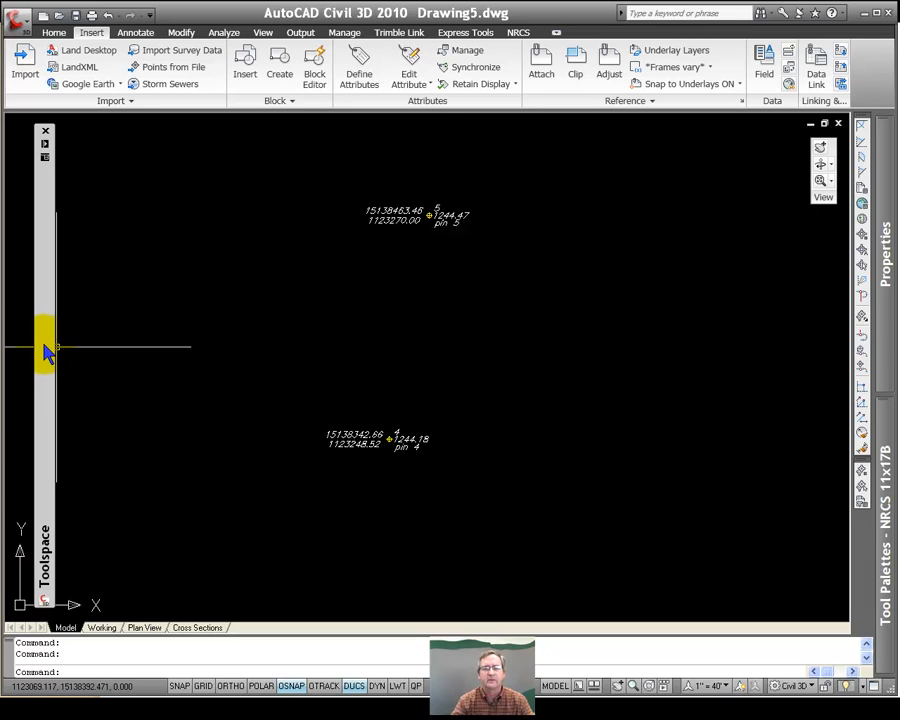
Move the _<off> point group down the display order to directly below EX - Banks, apply it and check the displayed points in the drawing
mouse_move(44, 350)
left_click(128, 198)
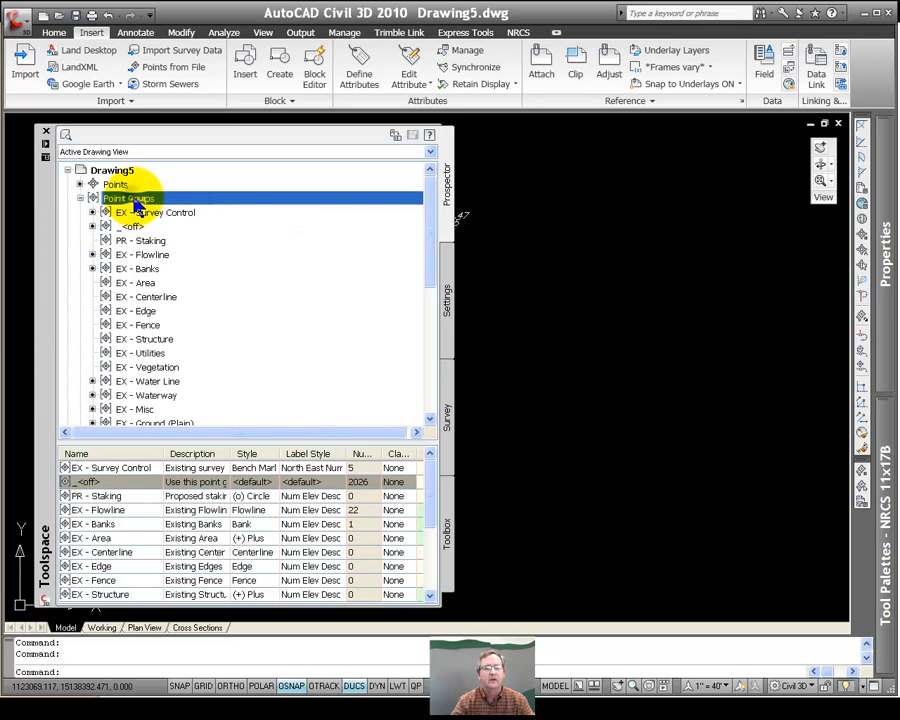
right_click(150, 199)
left_click(184, 207)
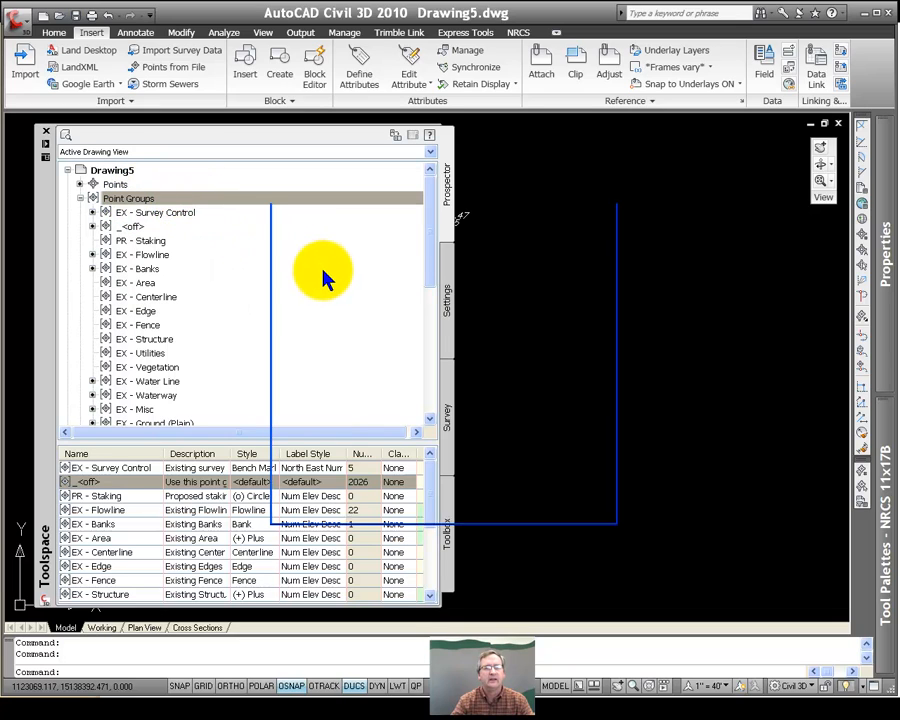
left_click(318, 264)
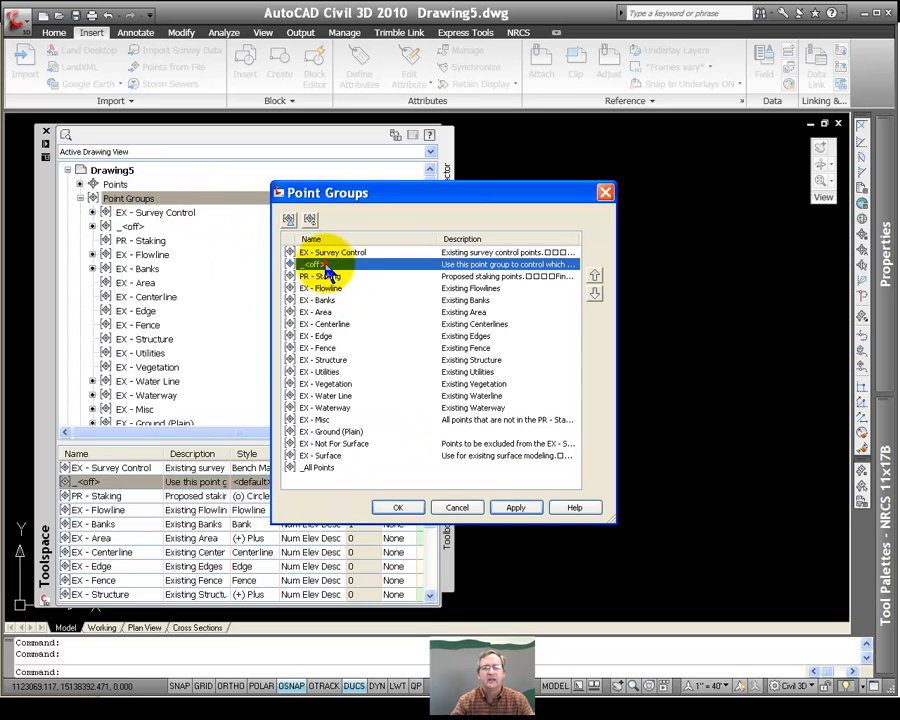
left_click(595, 294)
left_click(595, 294)
left_click(595, 294)
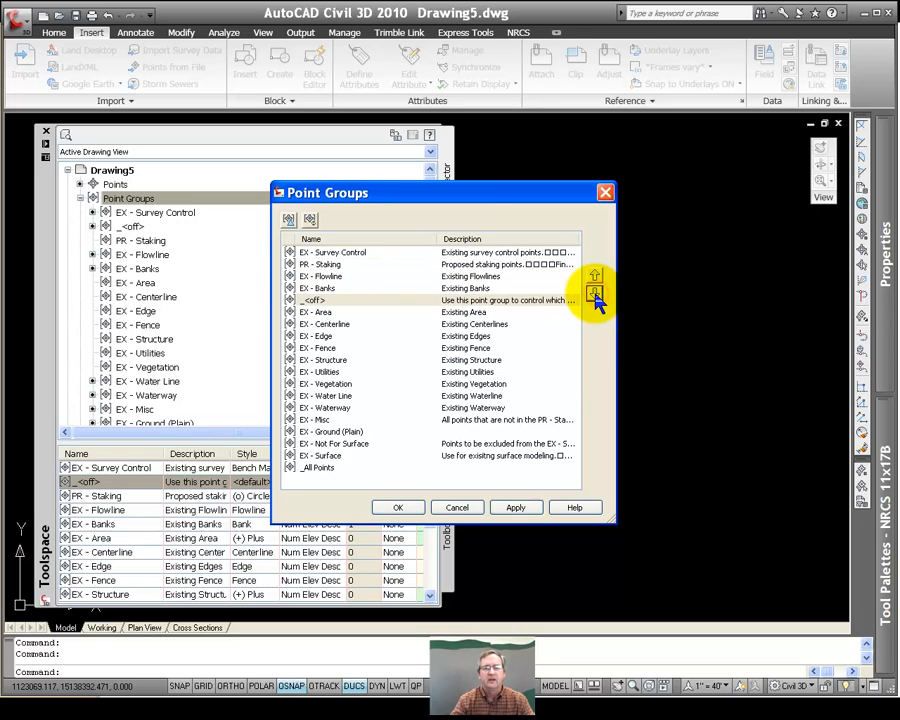
left_click(331, 288)
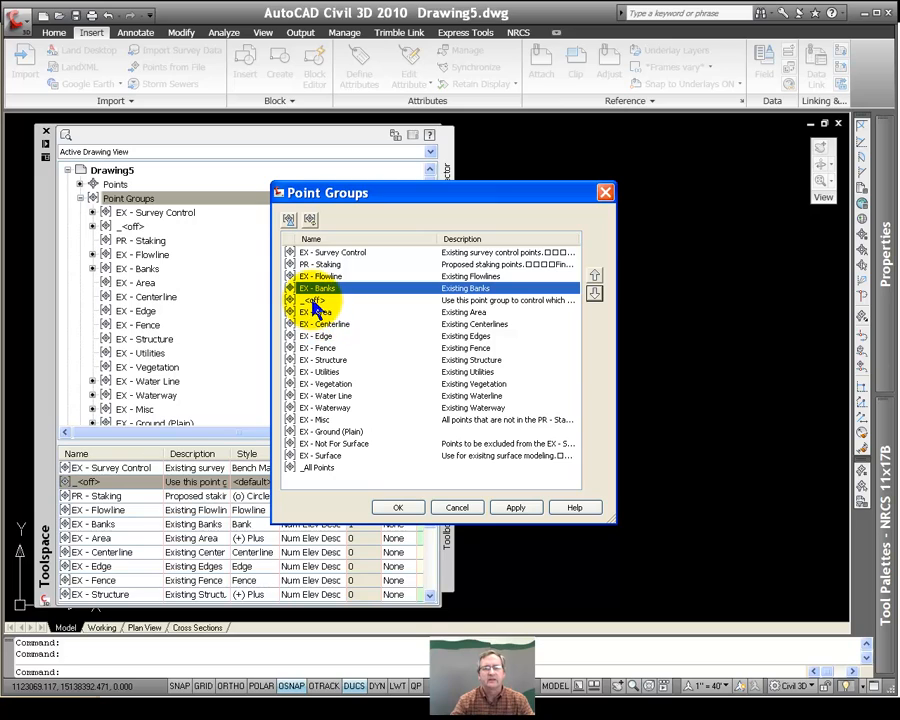
left_click(313, 301)
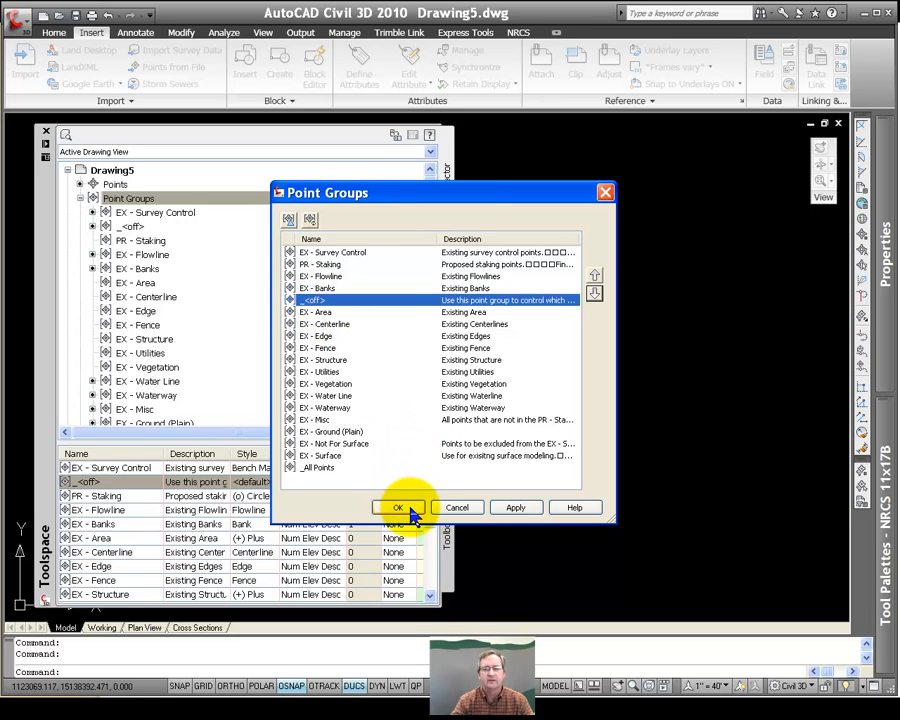
left_click(410, 509)
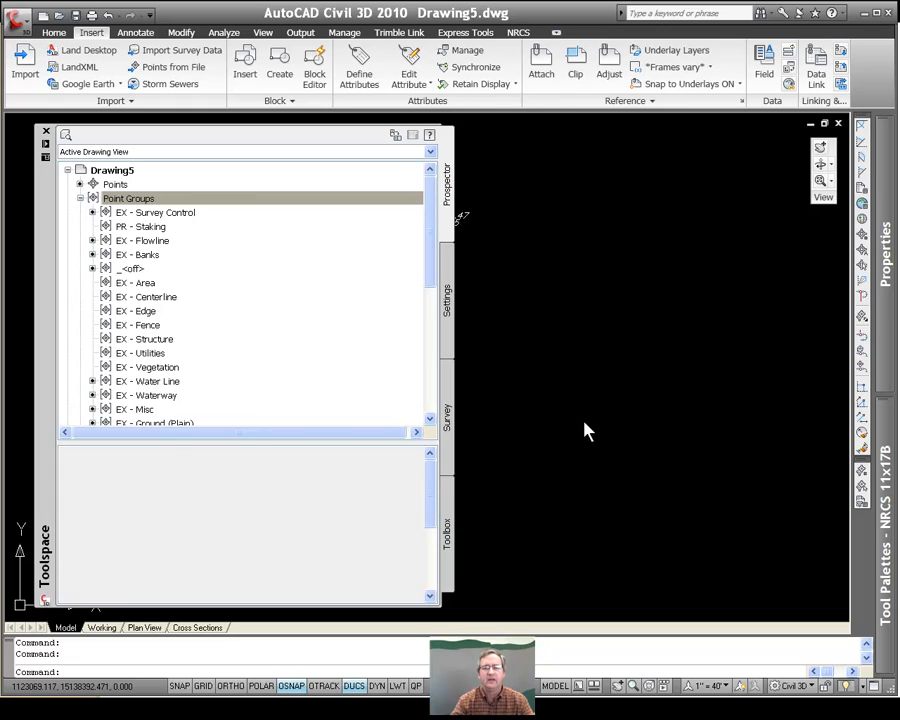
scroll(478, 424, "down", 2)
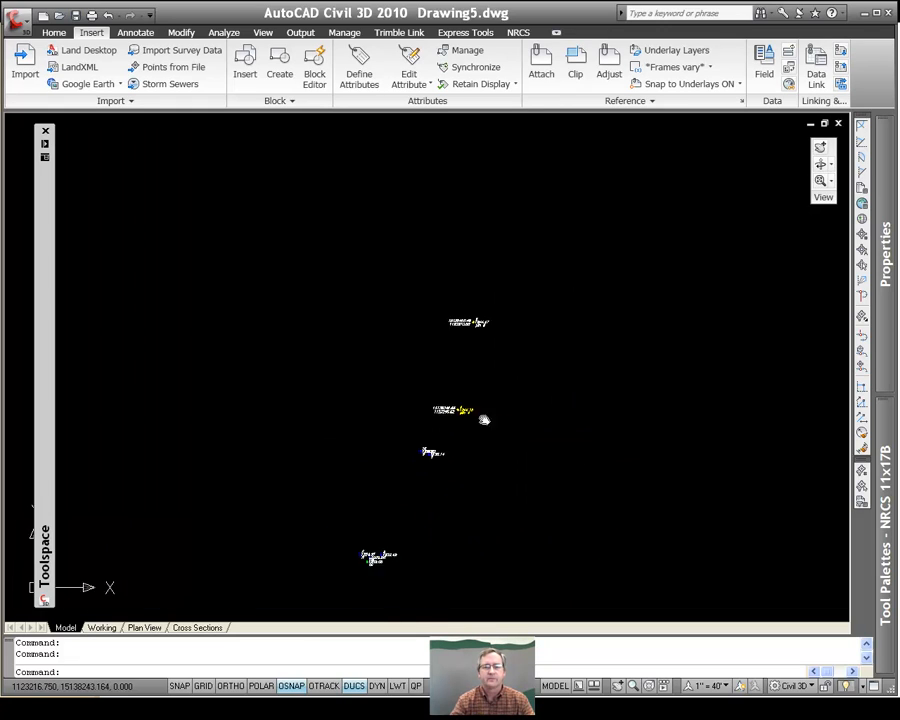
scroll(515, 400, "up", 4)
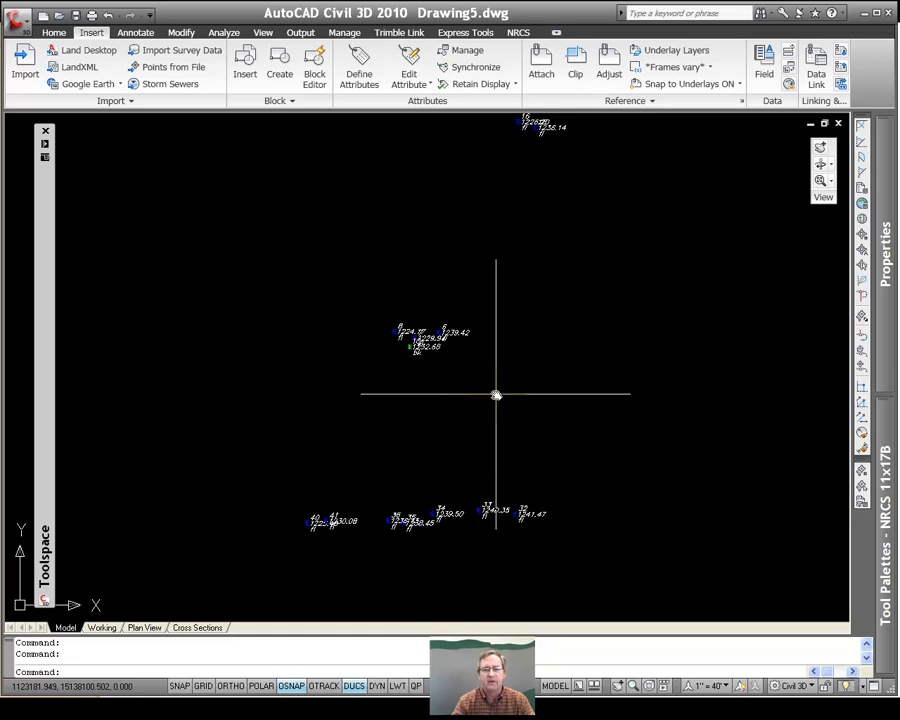
Open the display order of the drawing's point groups and examine the list from EX - Survey Control downward
mouse_move(55, 338)
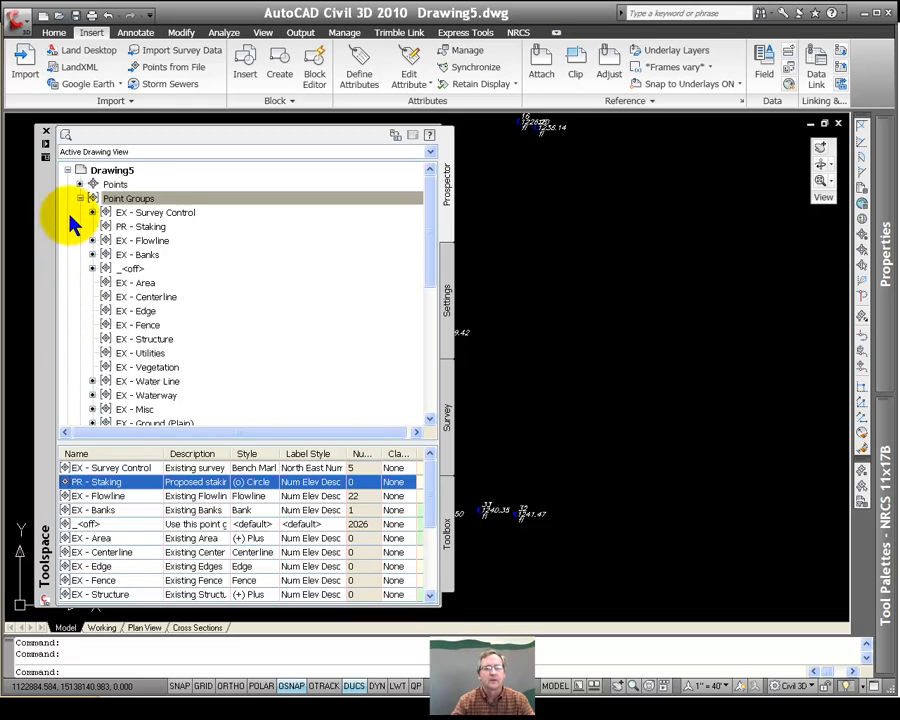
right_click(145, 201)
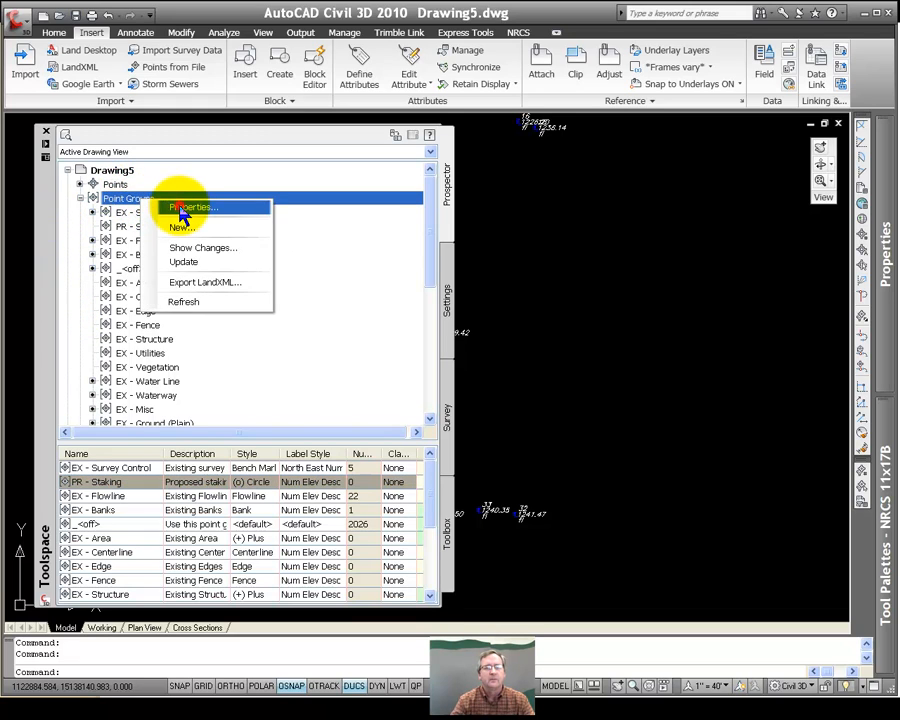
left_click(180, 204)
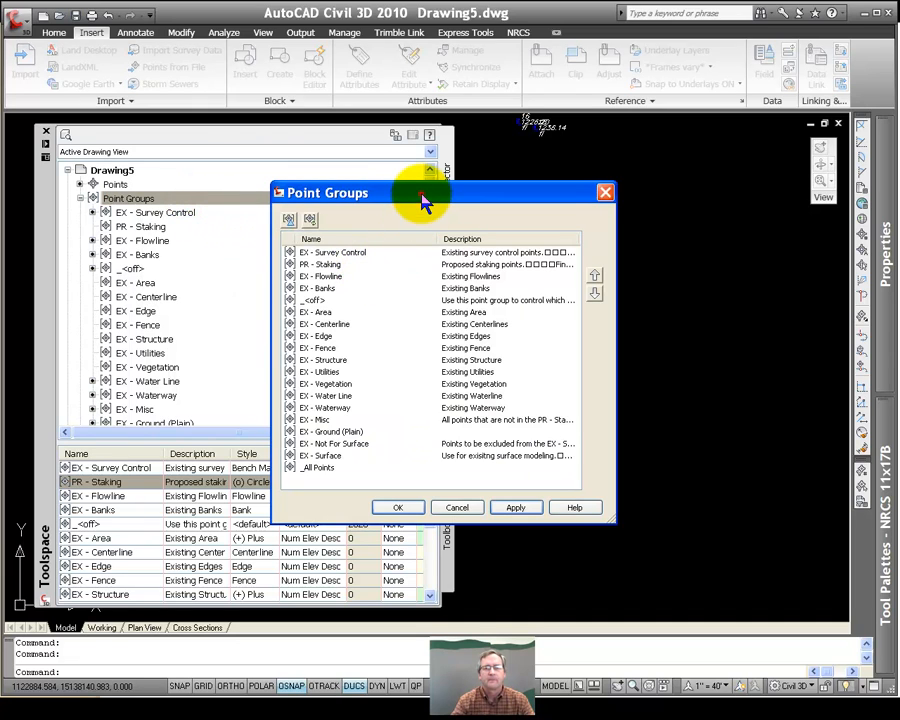
left_click_drag(422, 194, 431, 192)
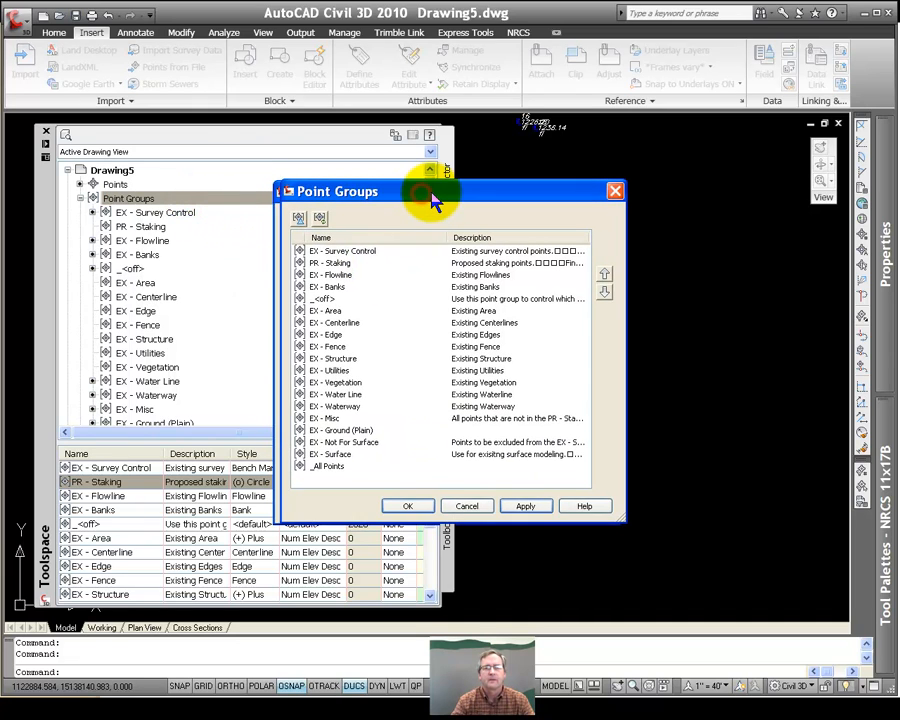
left_click(371, 252)
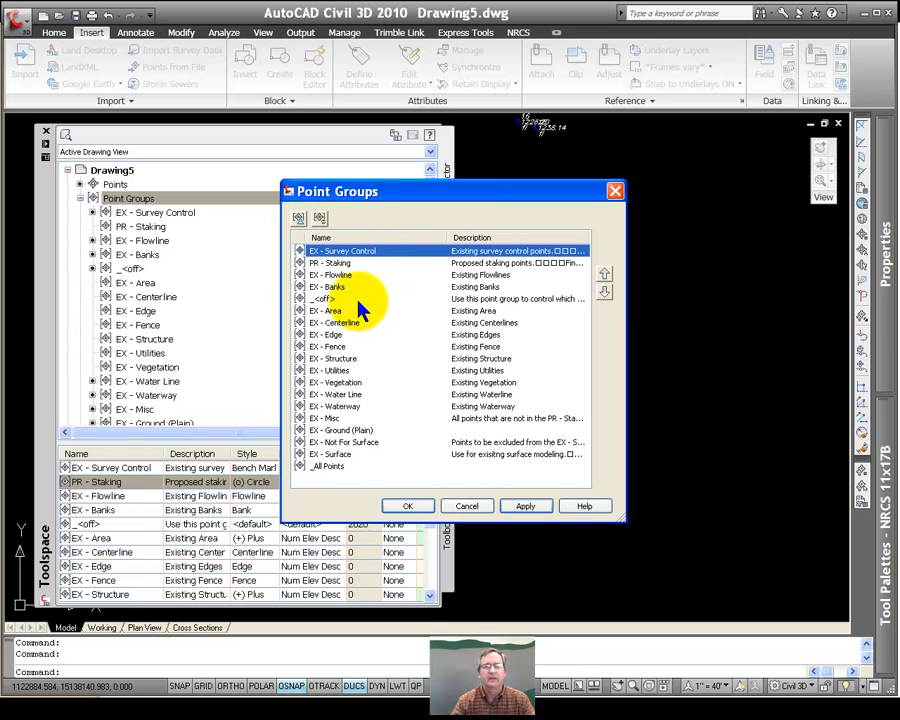
Move the _<off> point group up the display order to the very top, above EX - Survey Control
left_click(327, 299)
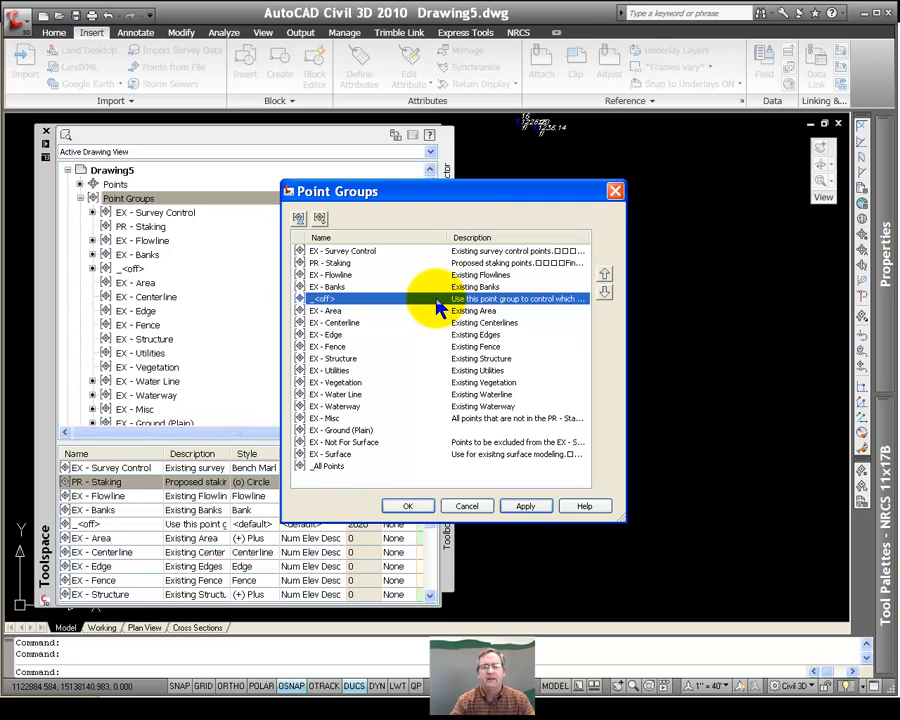
left_click(604, 273)
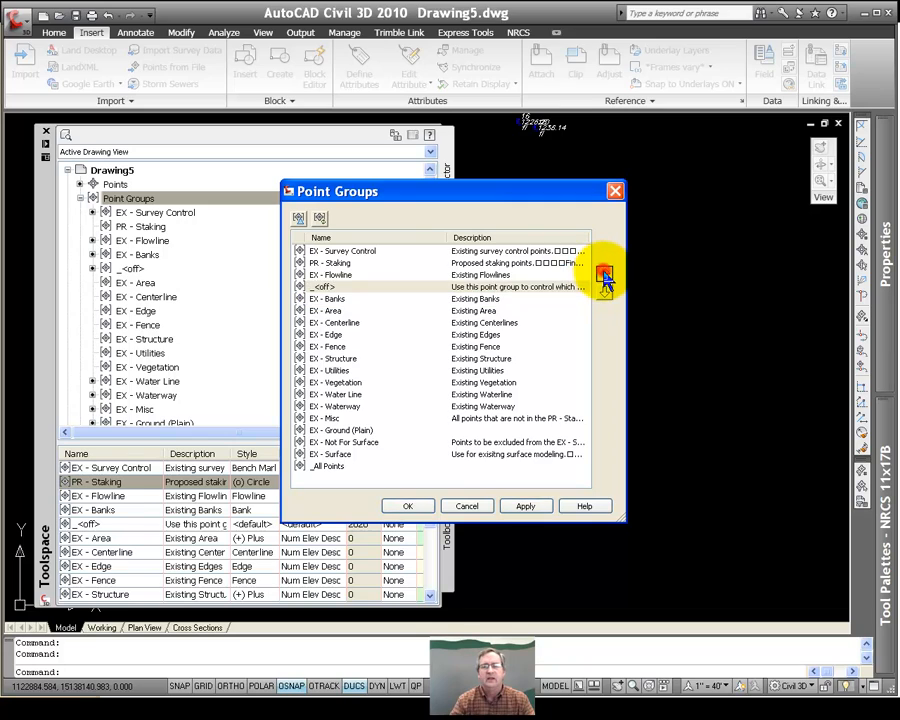
left_click(604, 273)
left_click(604, 273)
left_click(604, 273)
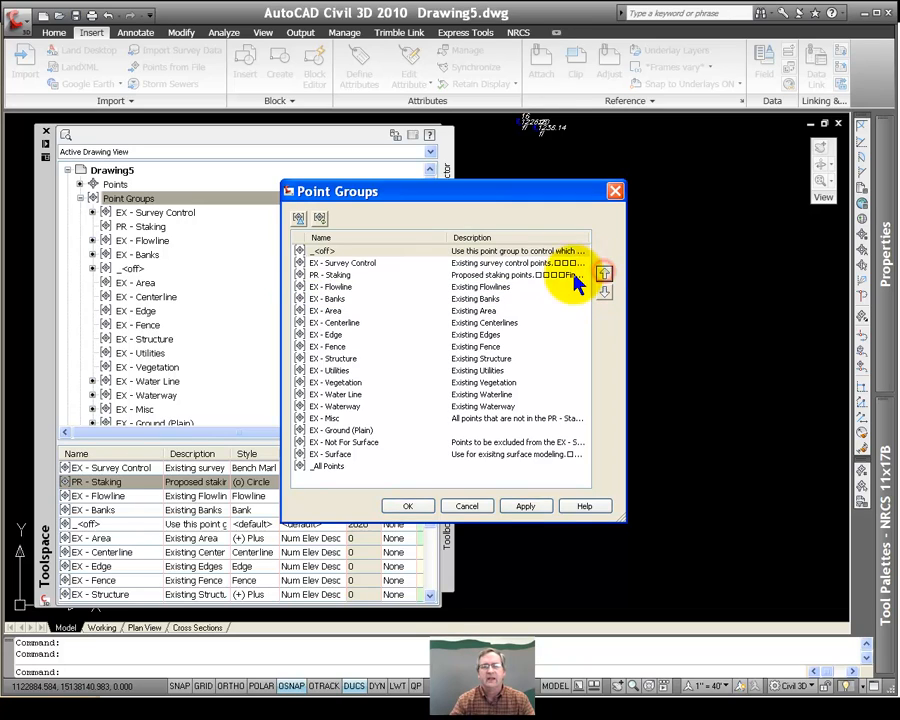
Move the _<off> point group down the display order to directly above _All Points and apply the new order
left_click(424, 252)
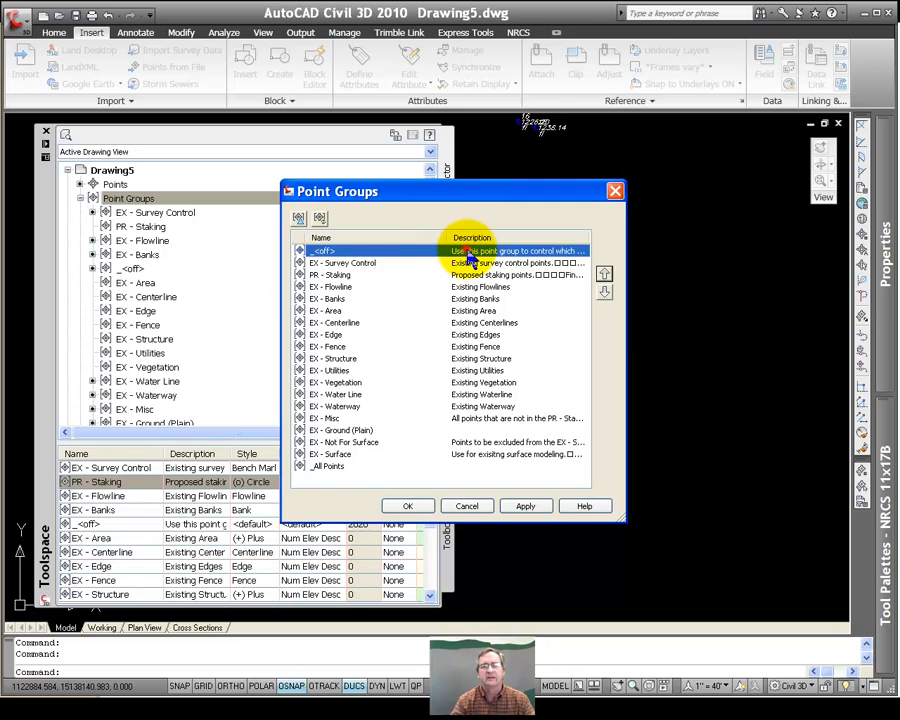
left_click(604, 292)
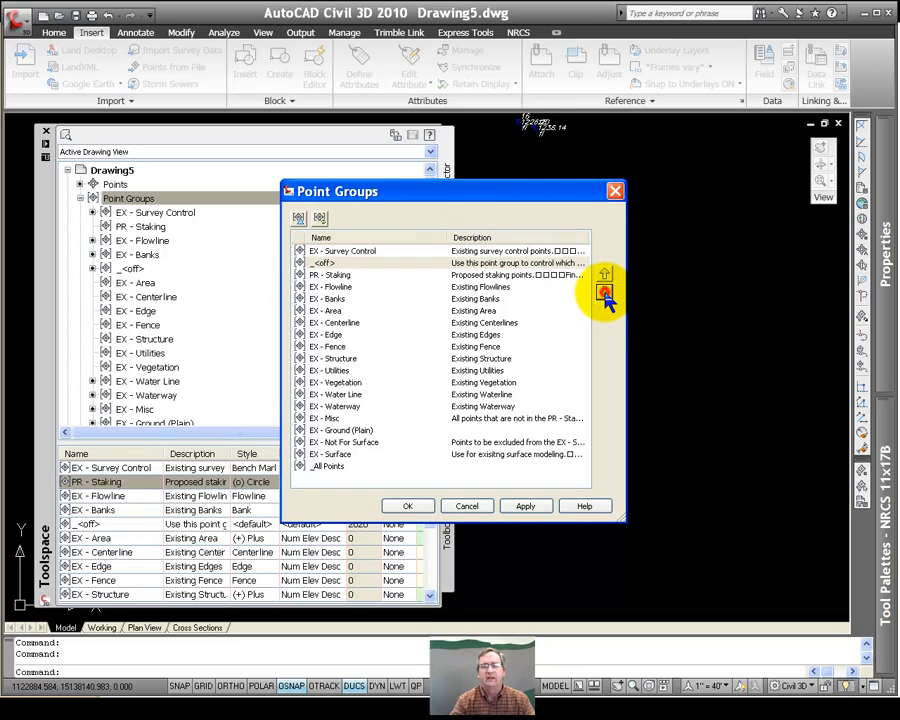
left_click(604, 292)
left_click(604, 292)
left_click(604, 292)
left_click(604, 292)
left_click(604, 292)
left_click(604, 292)
left_click(604, 292)
left_click(604, 292)
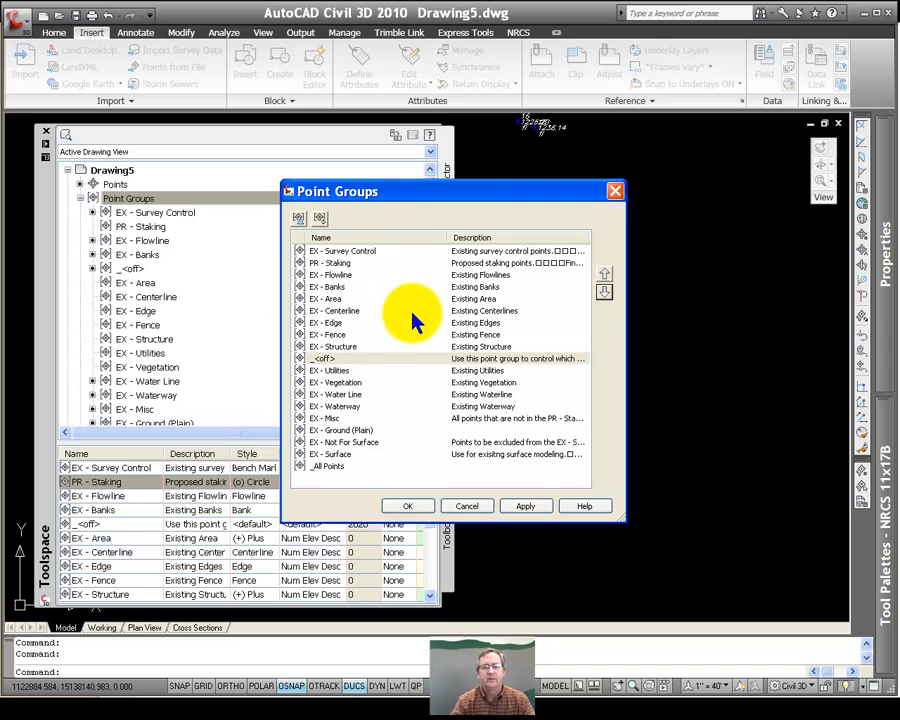
left_click(604, 292)
left_click(604, 292)
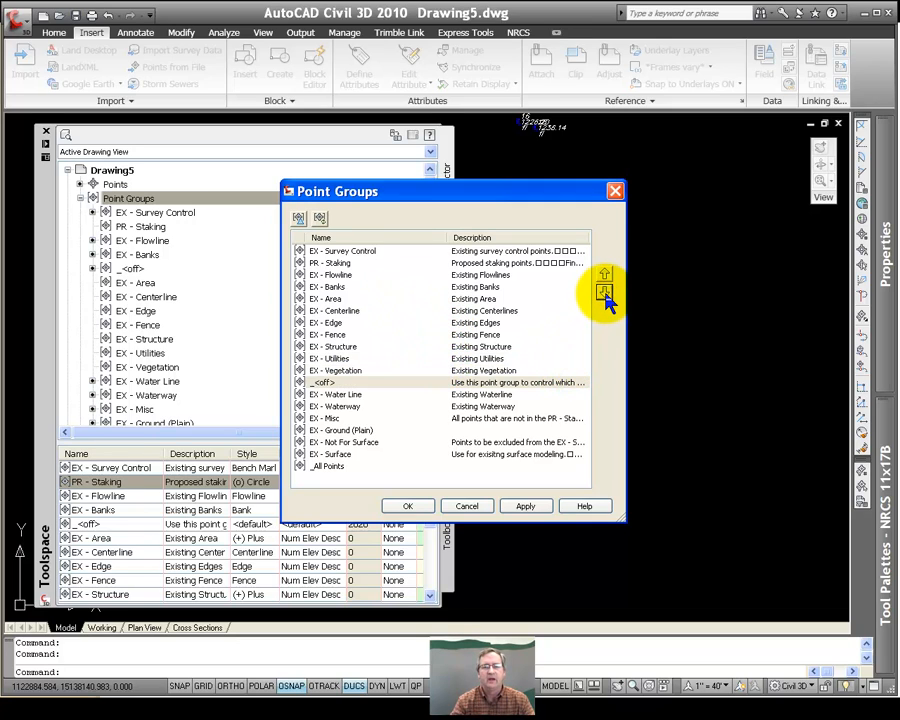
left_click(604, 292)
left_click(604, 292)
left_click(604, 292)
left_click(604, 292)
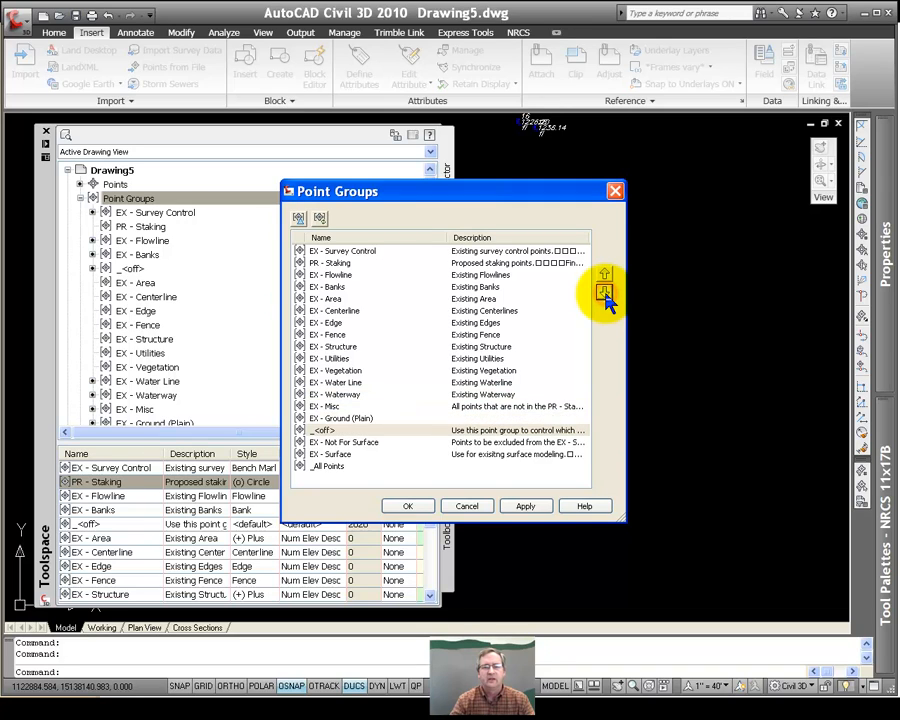
left_click(604, 292)
left_click(604, 292)
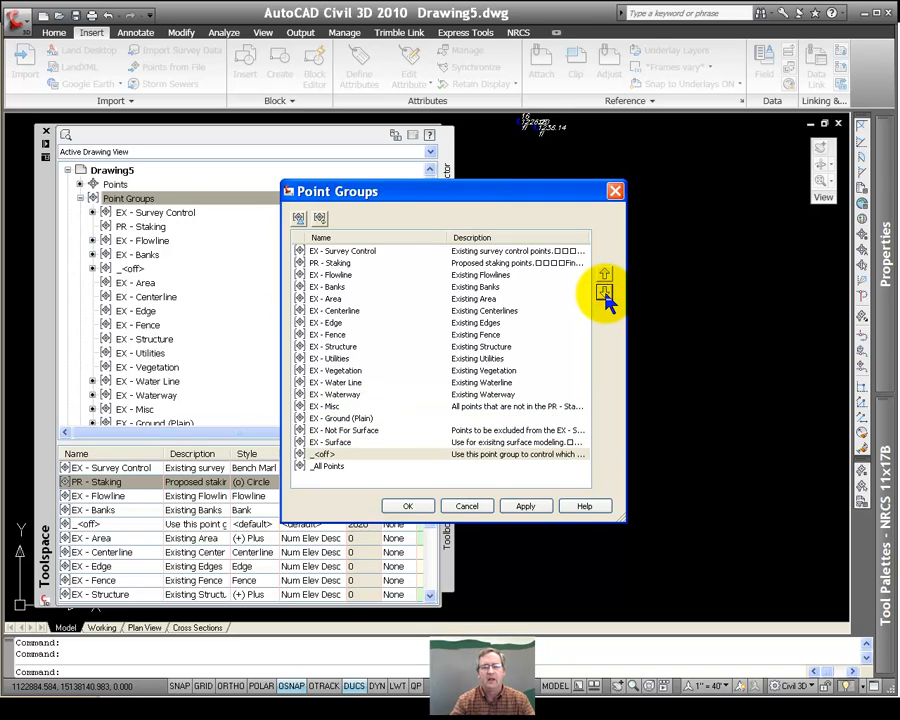
left_click(414, 508)
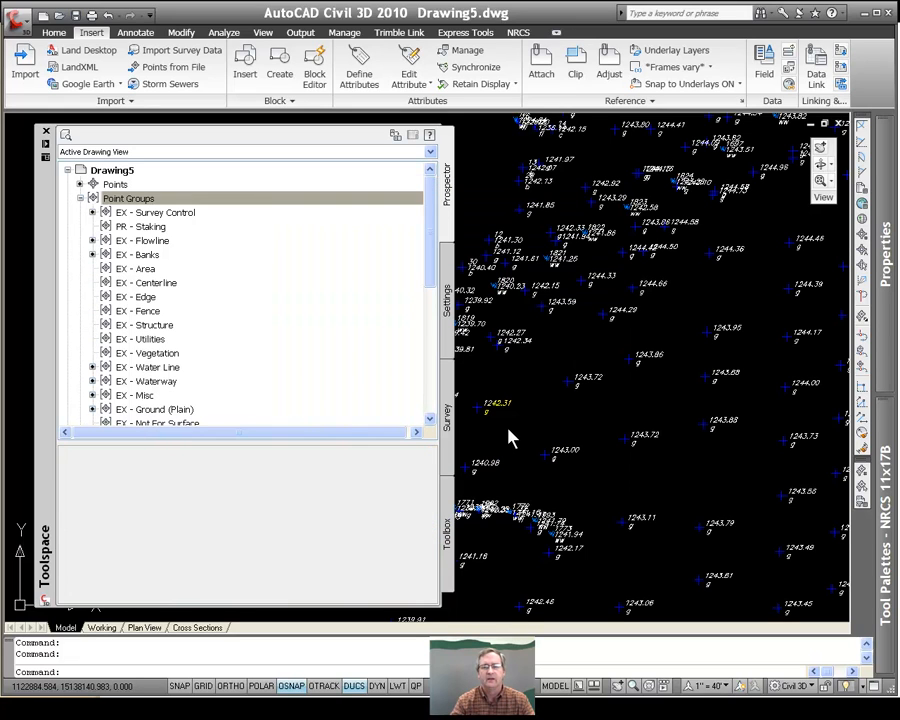
Examine the label and the point details of the ground point with elevation 1242.31 in the drawing
scroll(505, 420, "up", 6)
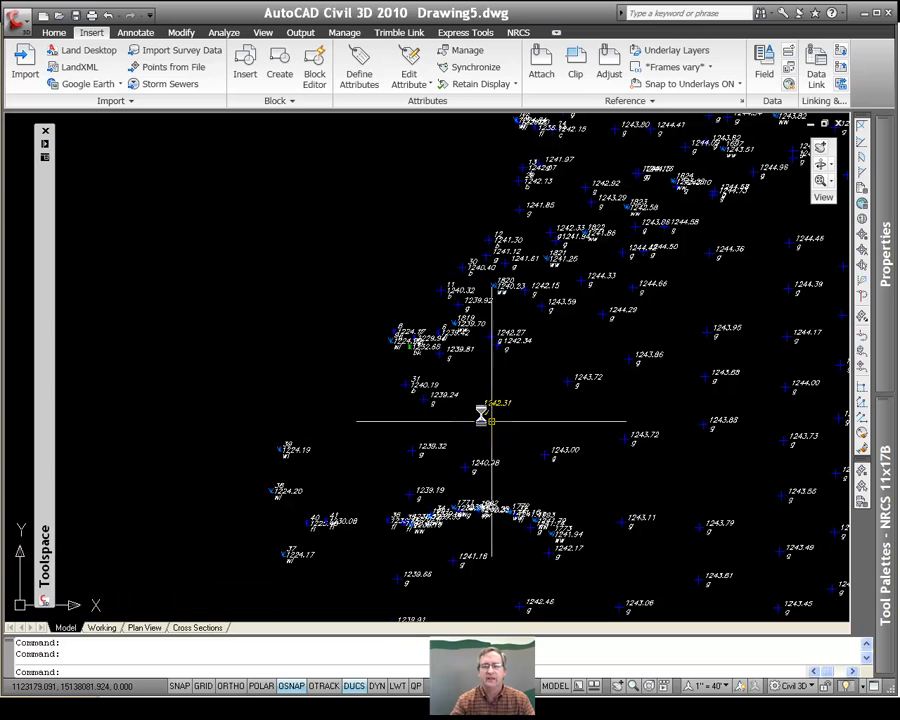
middle_click_drag(500, 396, 472, 450)
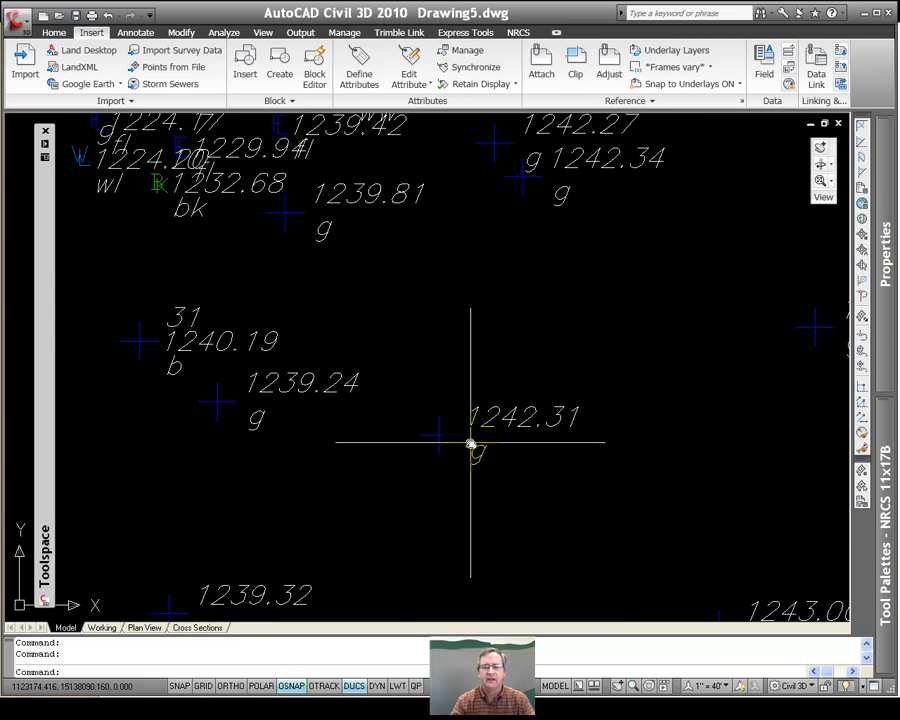
scroll(470, 443, "up", 2)
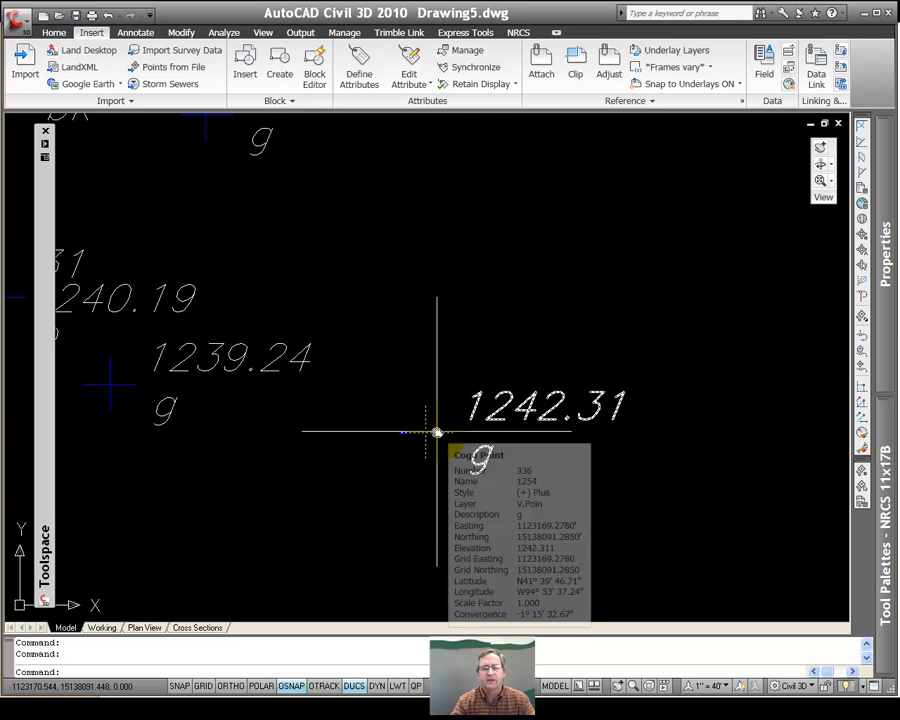
left_click(436, 432)
Set the point label style of the EX - Ground (Plain) point group to Elev and check the ground point labels in the drawing
mouse_move(42, 416)
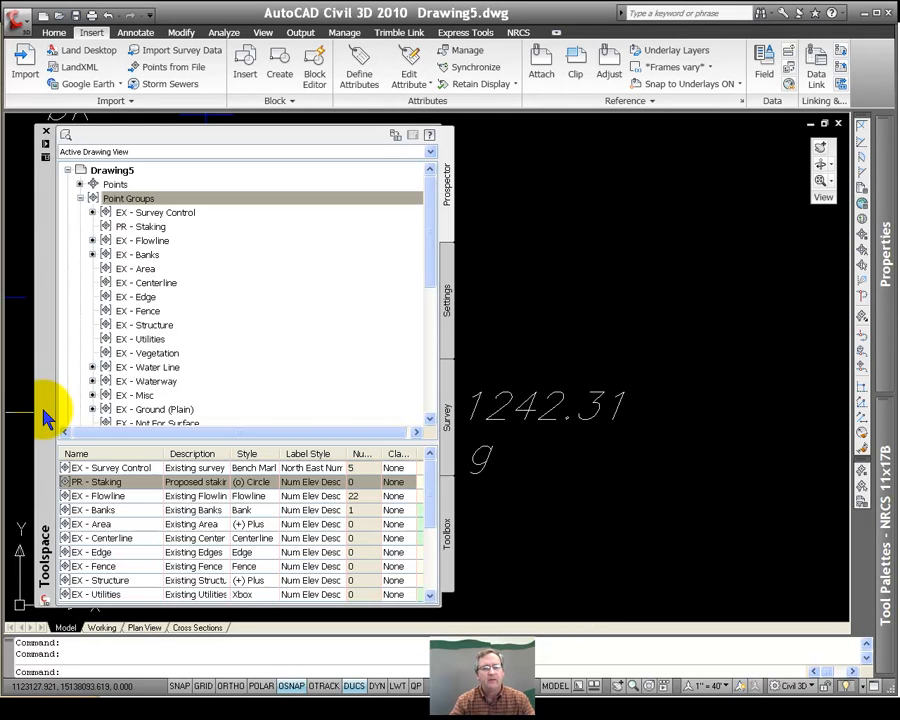
left_click(152, 410)
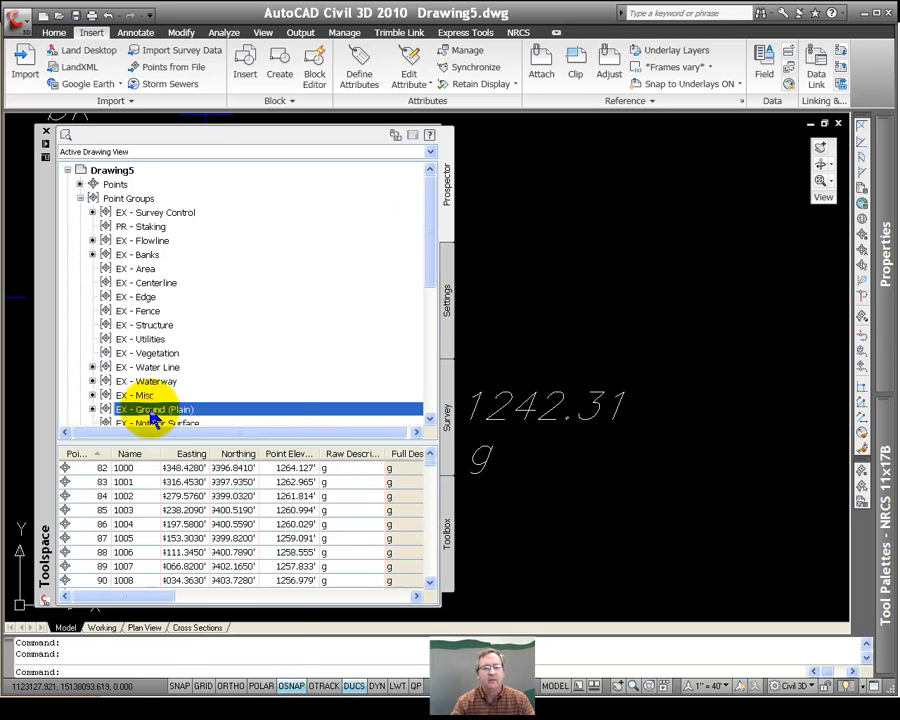
right_click(152, 412)
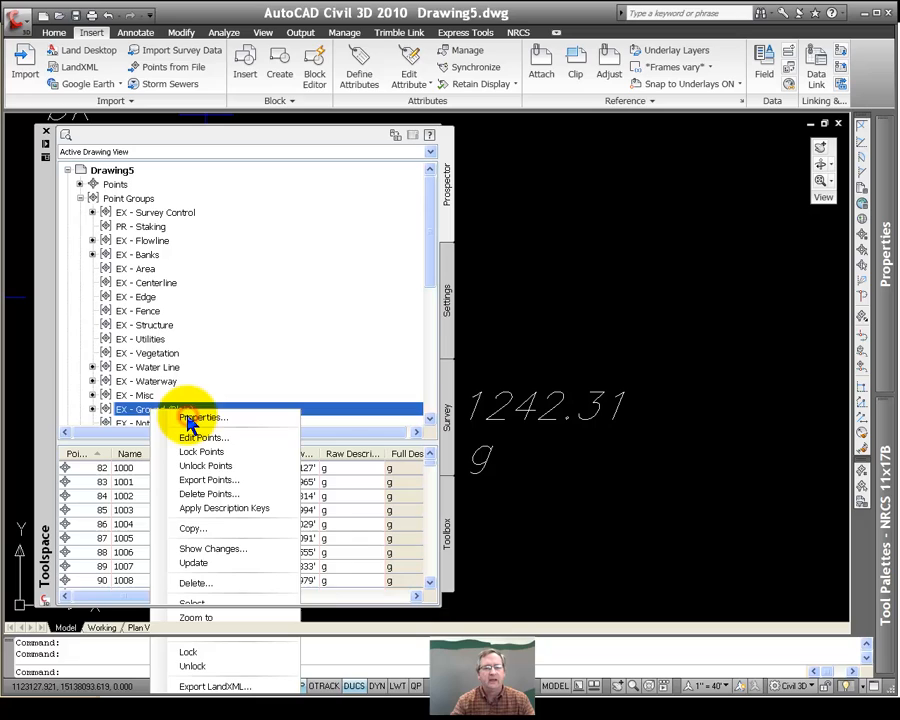
left_click(190, 418)
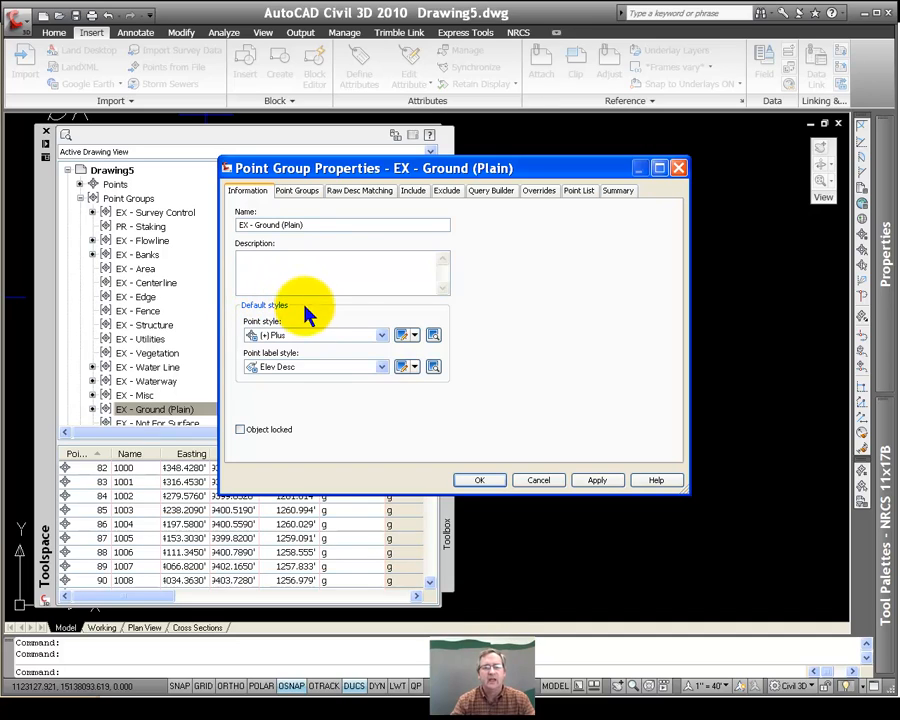
left_click(382, 367)
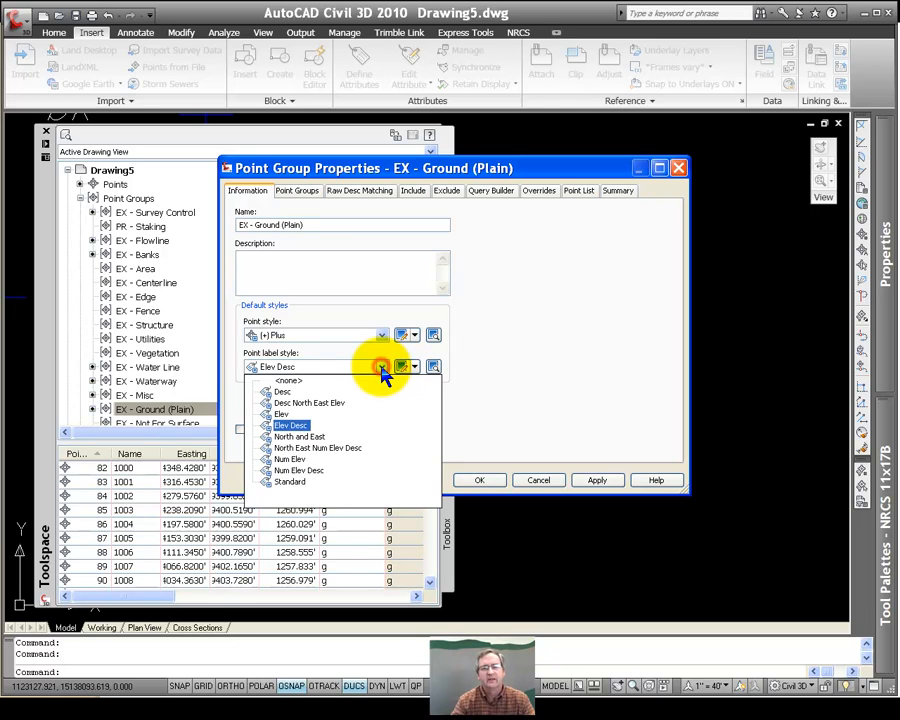
left_click(283, 414)
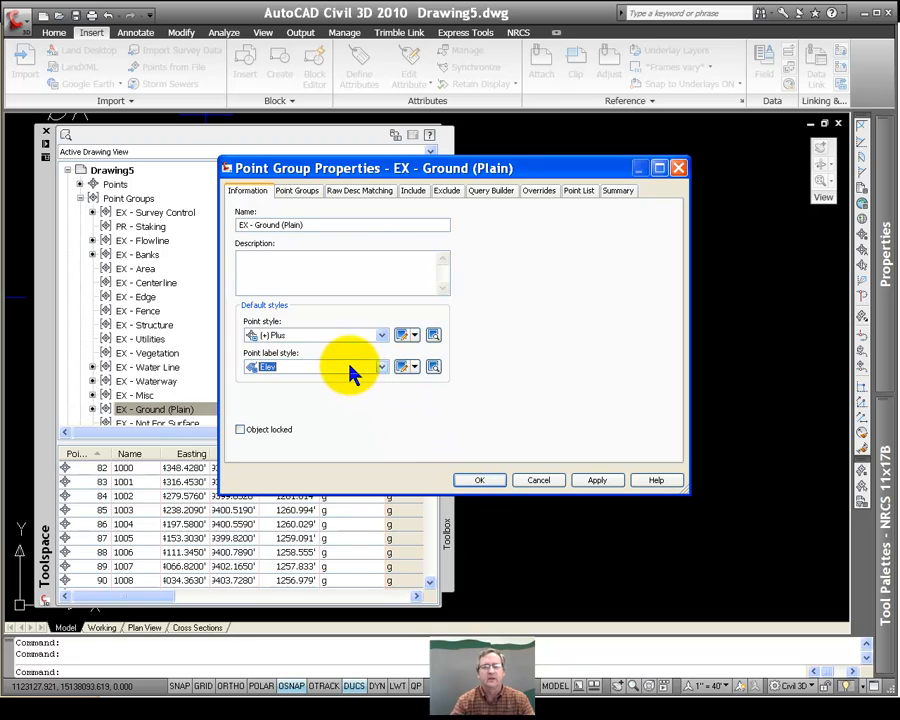
left_click(480, 480)
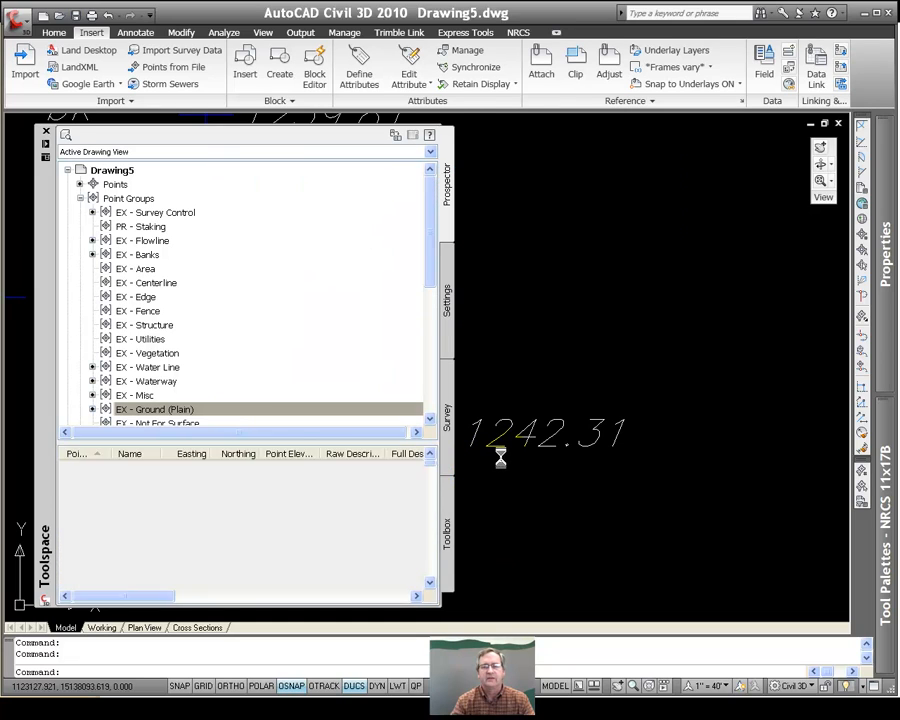
scroll(497, 457, "down", 4)
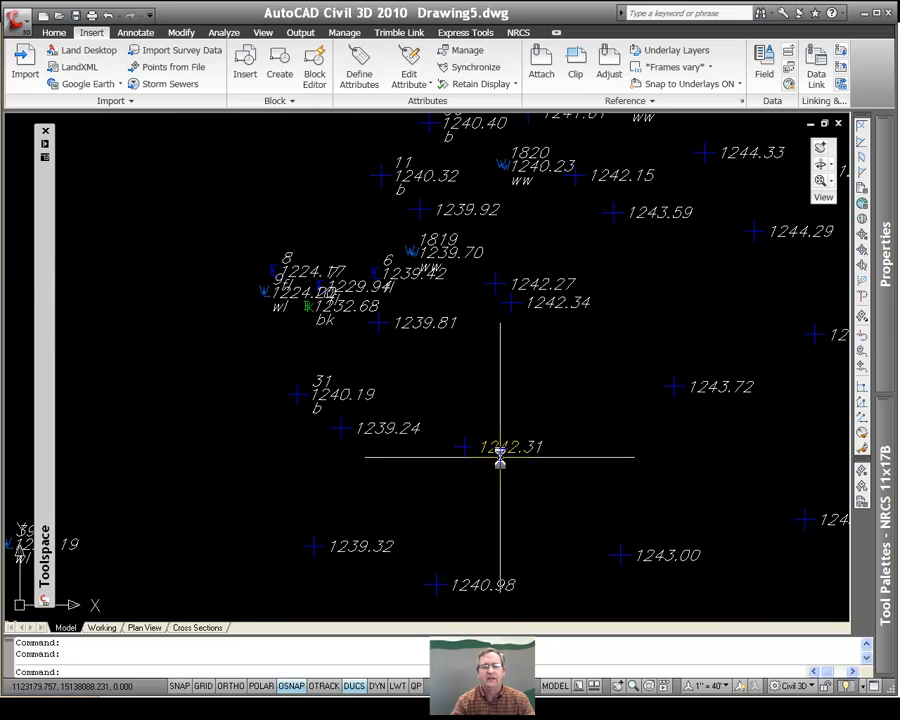
middle_click_drag(493, 455, 443, 405)
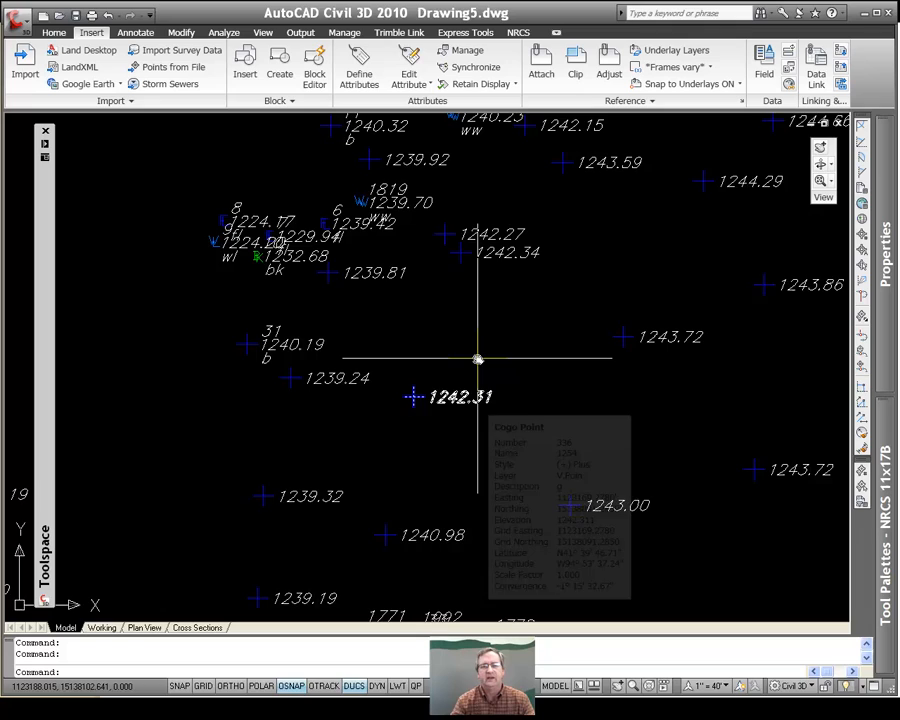
middle_click_drag(476, 357, 453, 427)
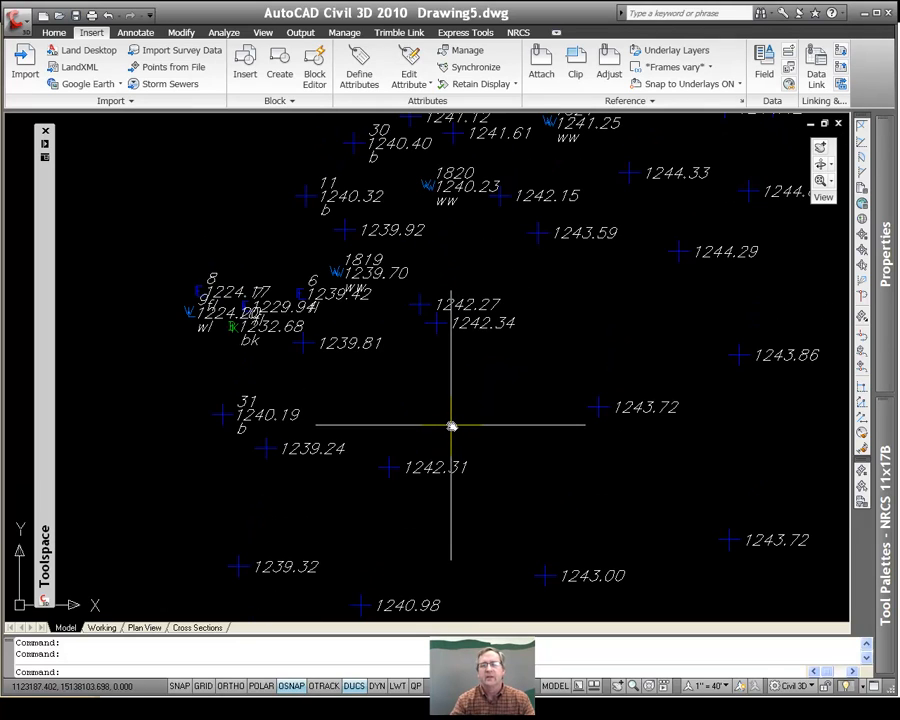
middle_click_drag(494, 418, 396, 434)
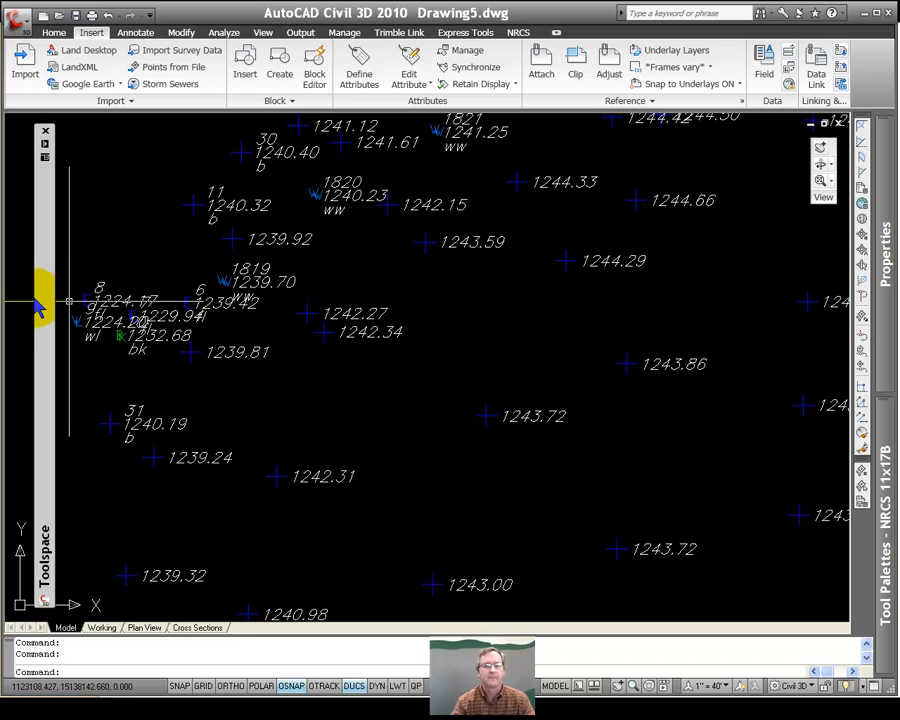
Lock all survey points of the drawing through the Points collection
mouse_move(38, 308)
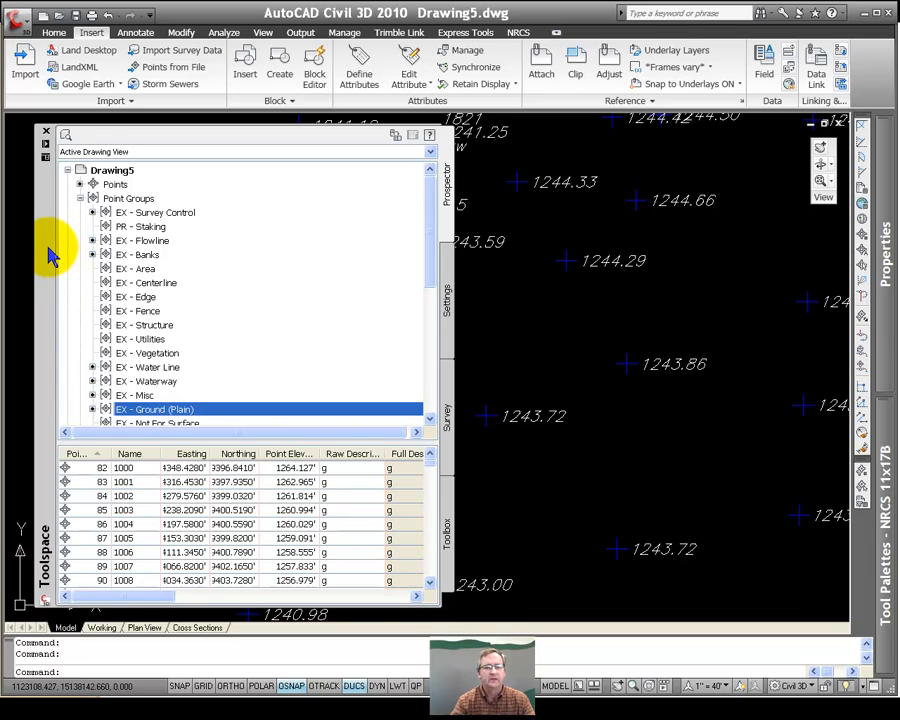
right_click(117, 189)
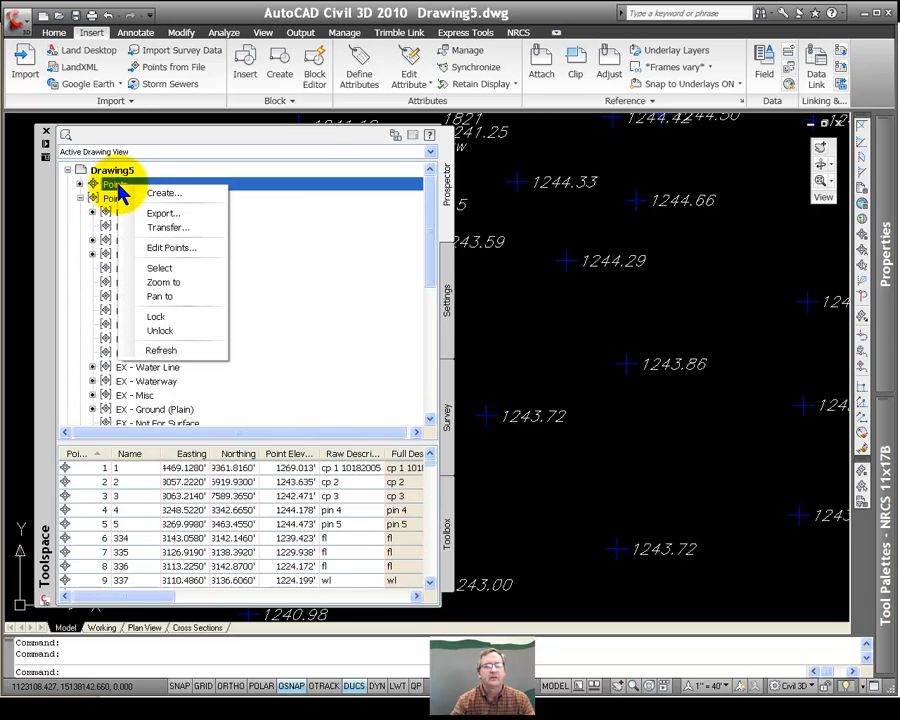
left_click(176, 316)
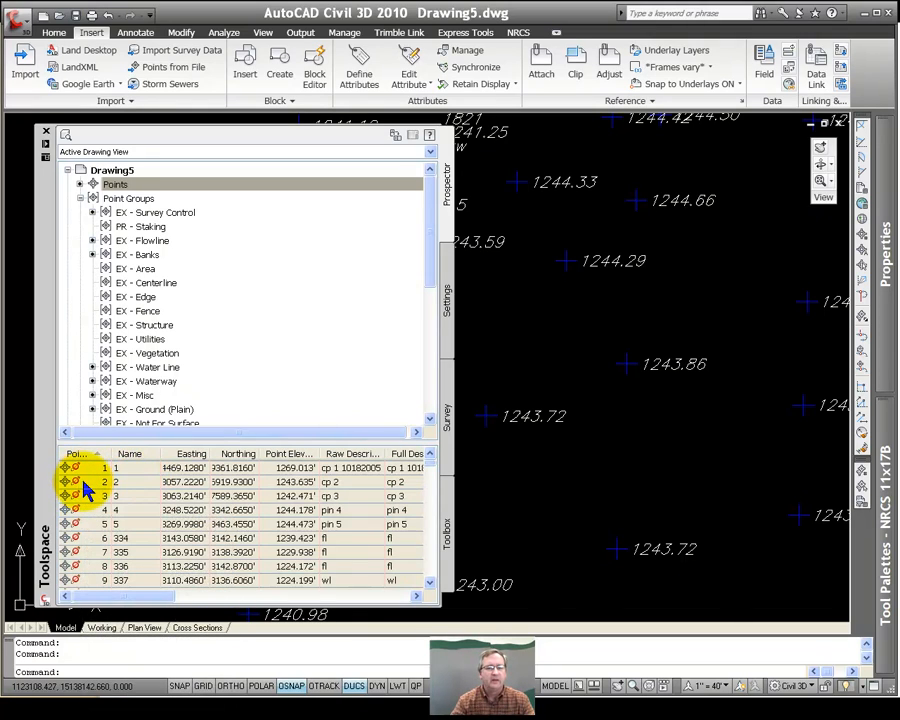
Check the locked state of the points by selecting ground point 639 in the drawing, and clear the selection
mouse_move(84, 488)
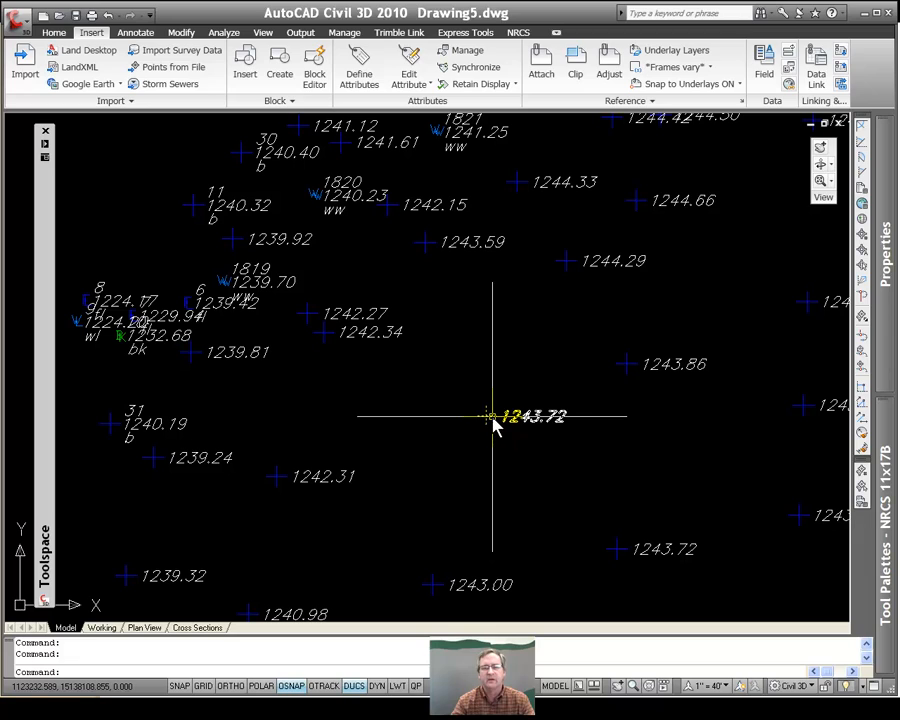
mouse_move(492, 419)
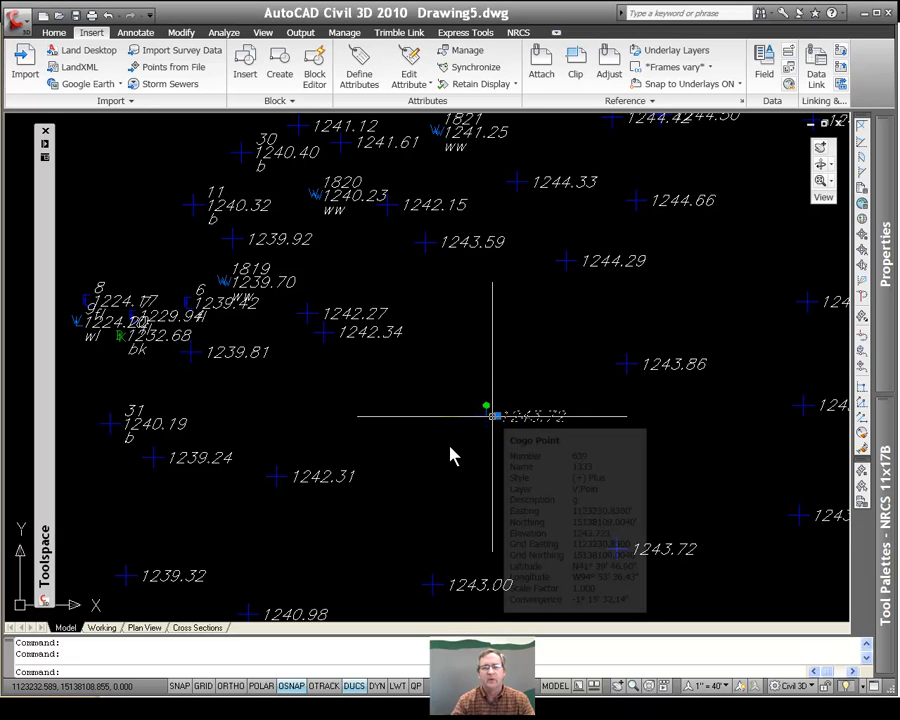
left_click(492, 416)
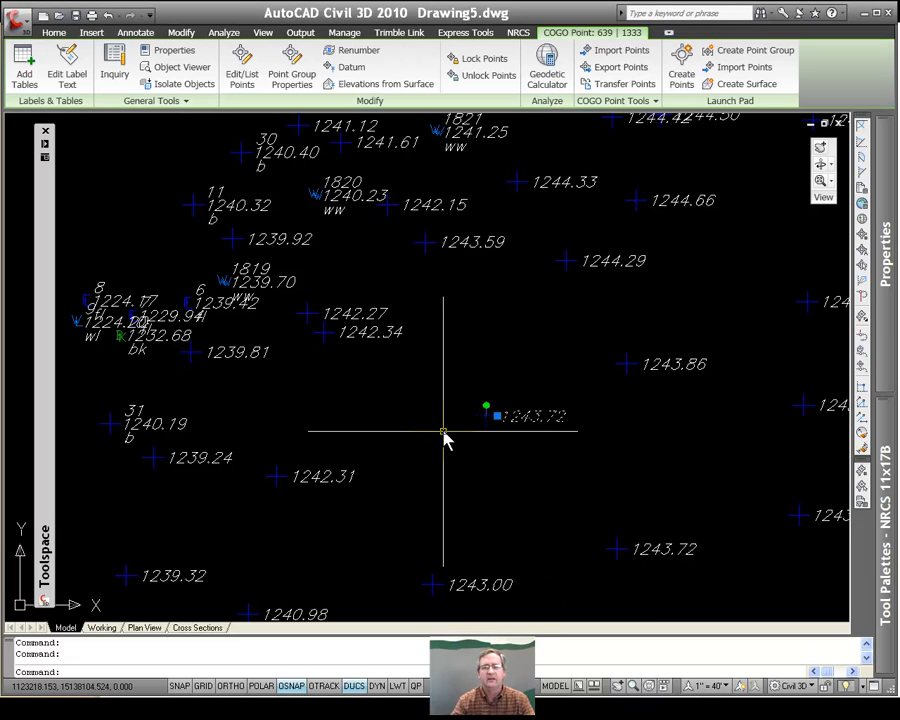
key("Escape")
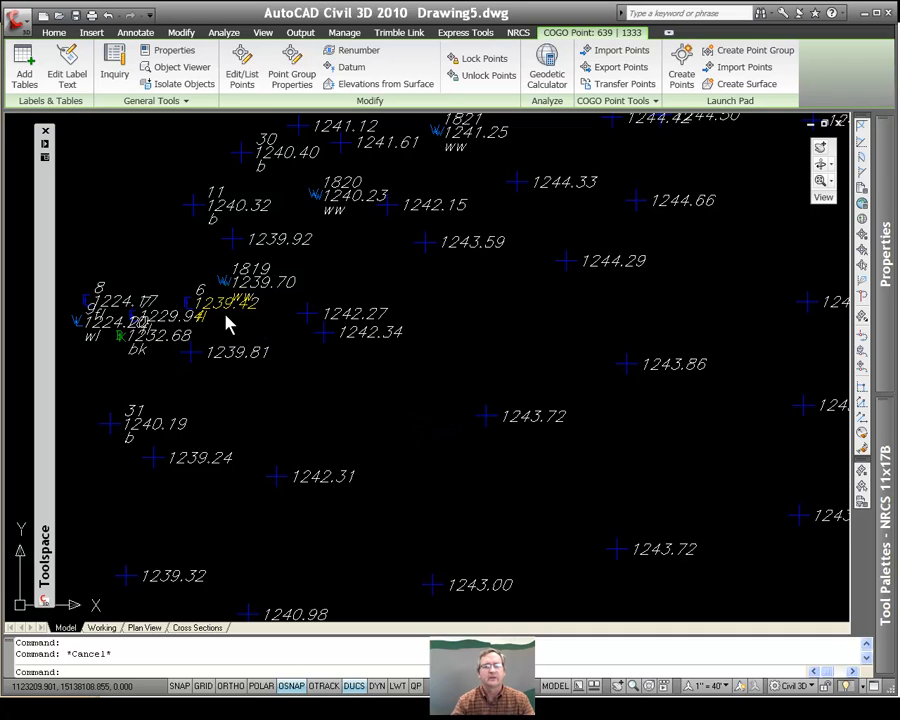
Move the label of the ww point 1820 away from its marker, up and to the right of its original place
mouse_move(334, 314)
middle_mouse_down()
mouse_move(378, 378)
mouse_move(494, 450)
middle_mouse_up()
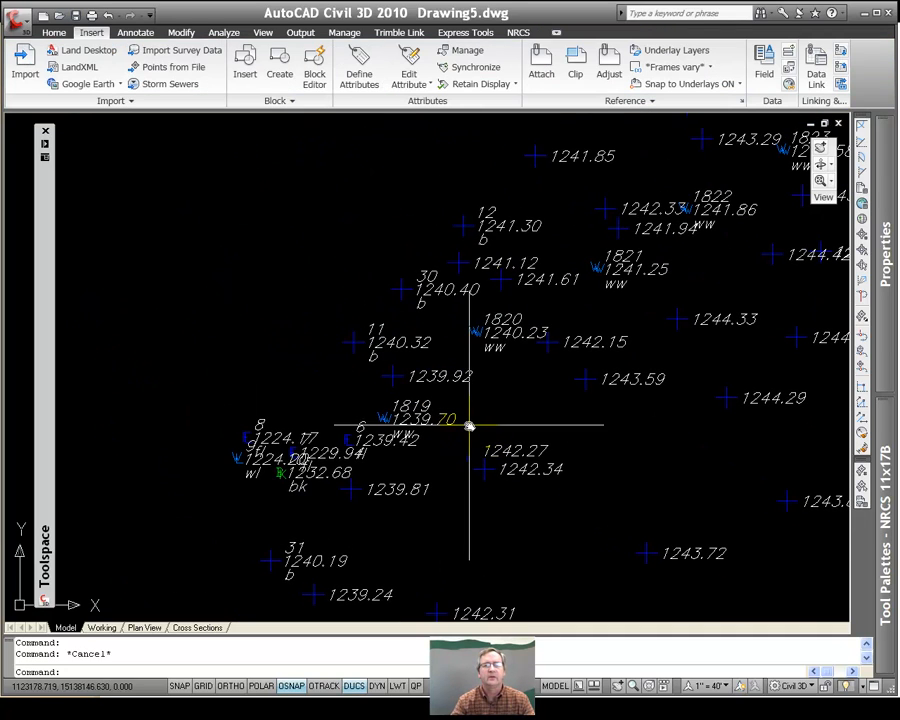
scroll(520, 350, "up", 6)
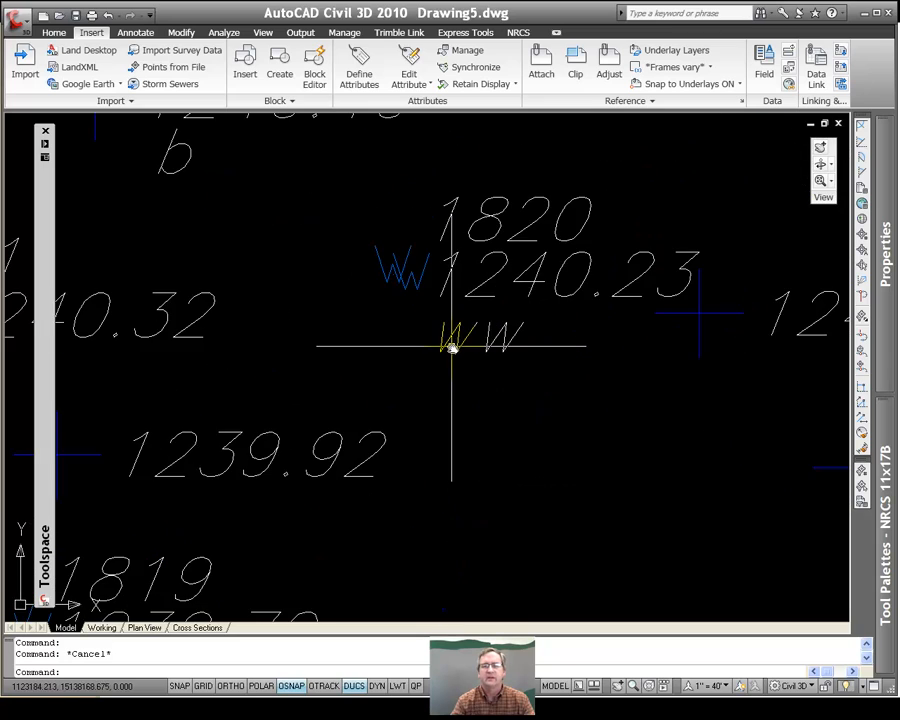
left_click(341, 328)
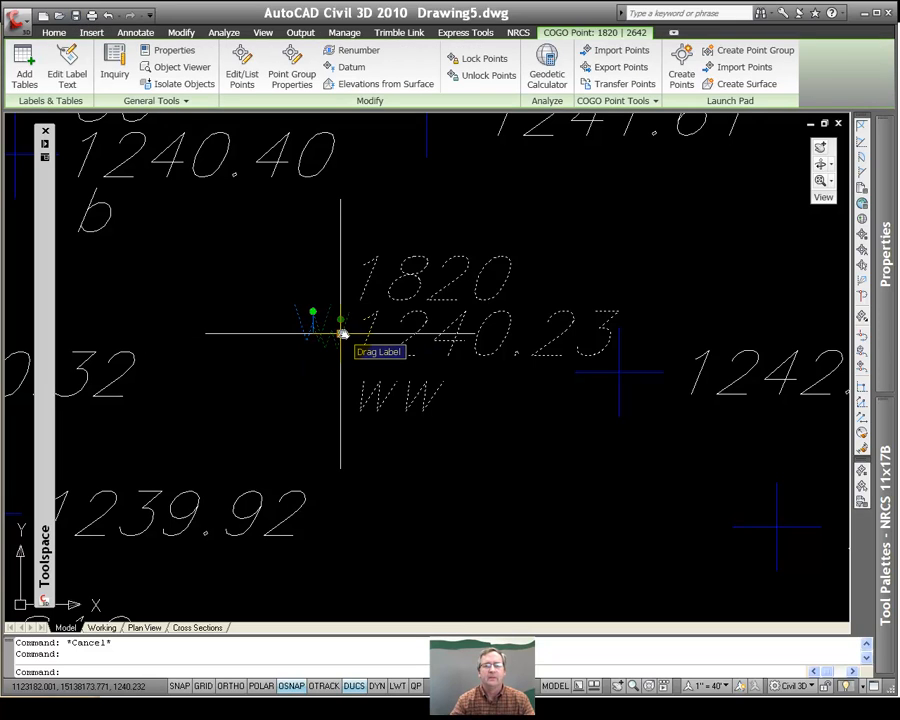
left_click(341, 333)
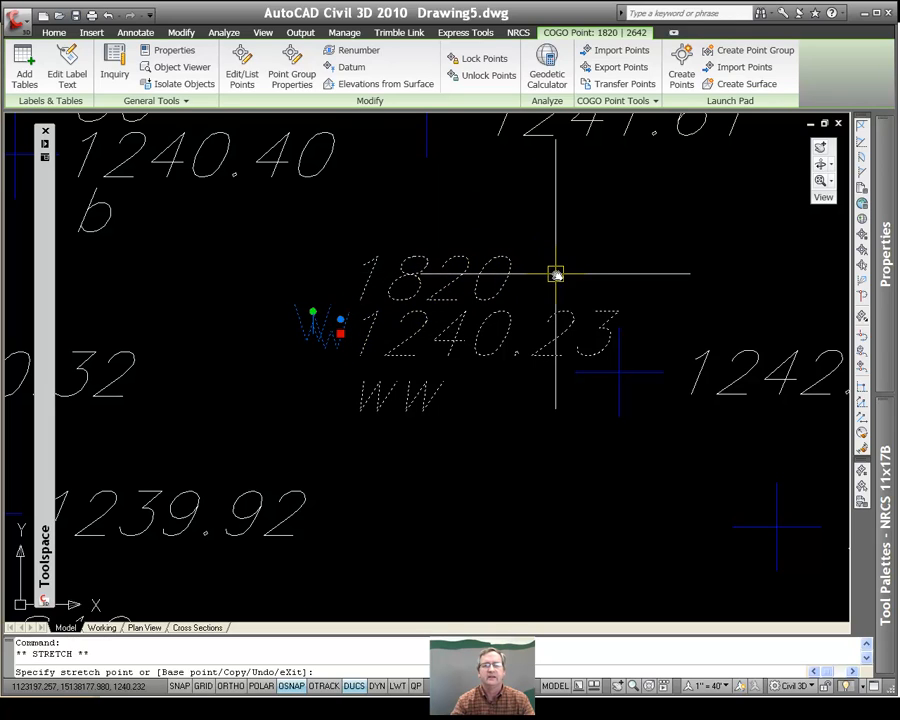
scroll(560, 290, "down", 2)
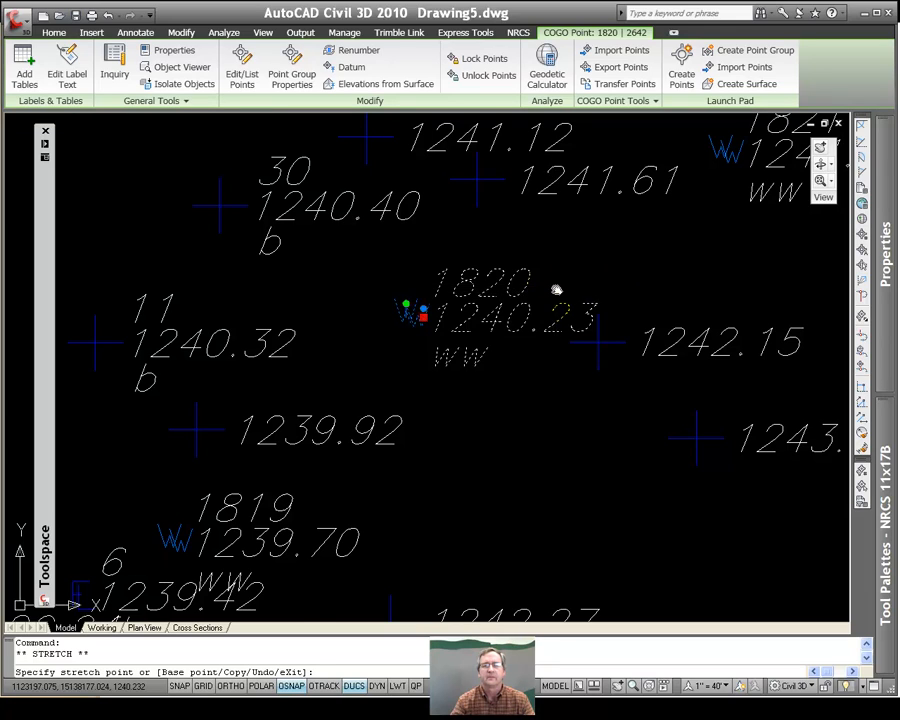
left_click(556, 290)
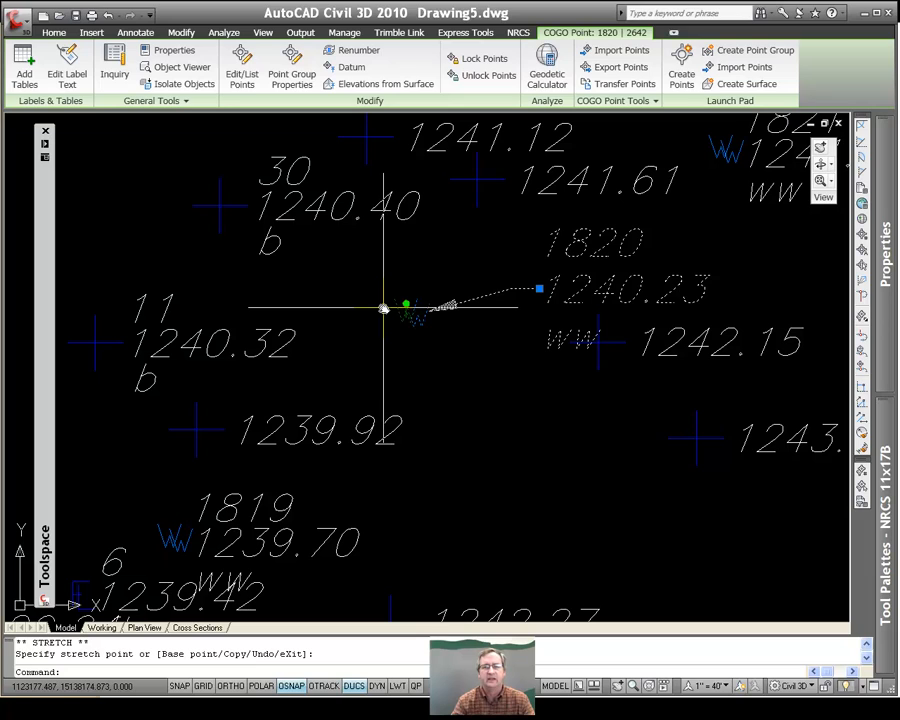
scroll(383, 308, "down", 1)
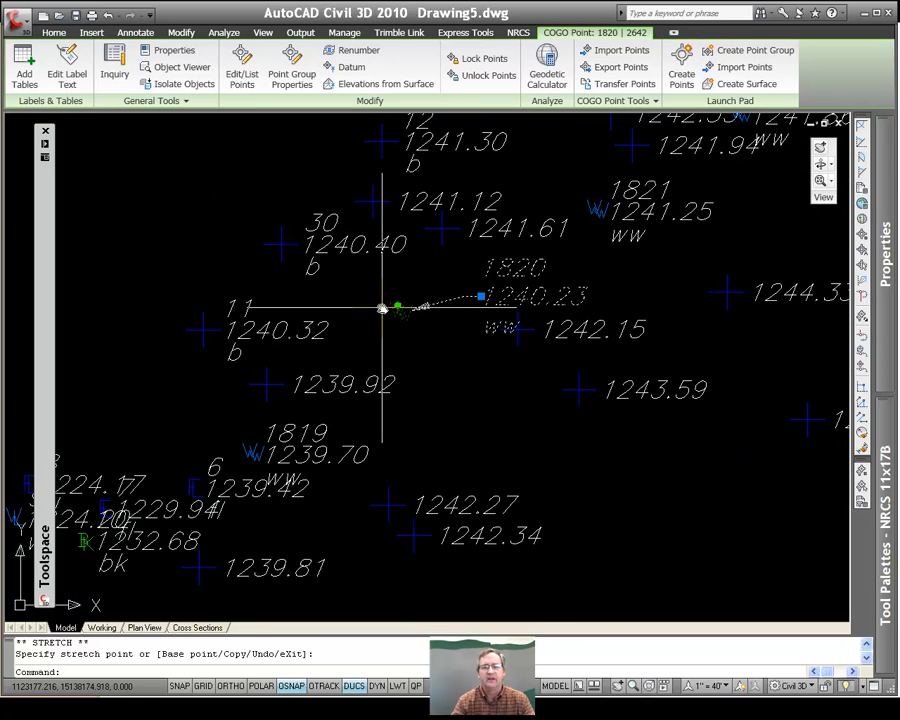
scroll(378, 305, "down", 1)
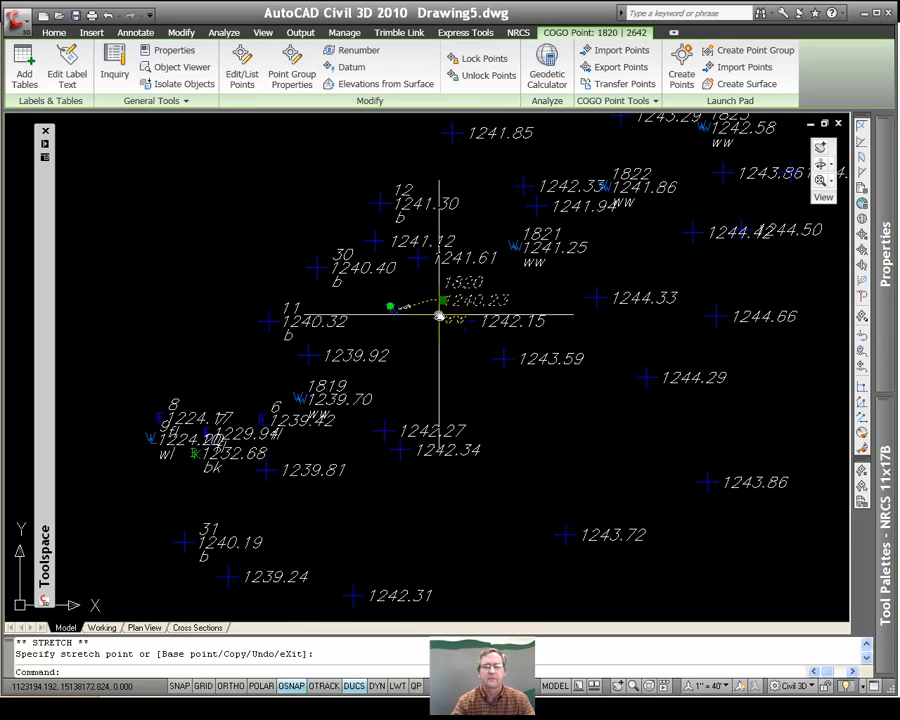
scroll(440, 313, "down", 2)
middle_click_drag(511, 318, 330, 300)
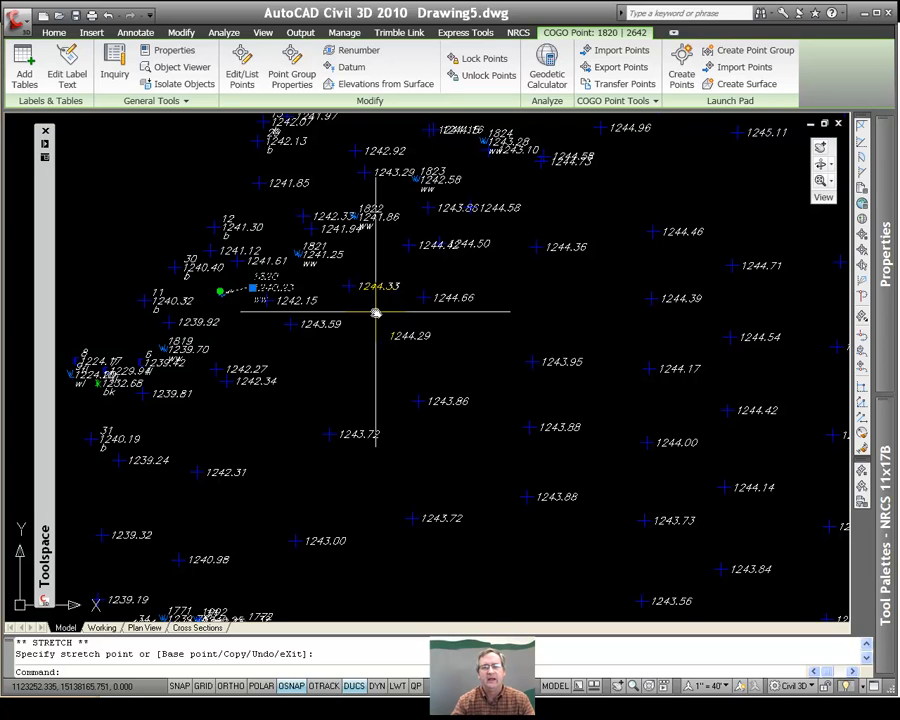
scroll(375, 313, "down", 3)
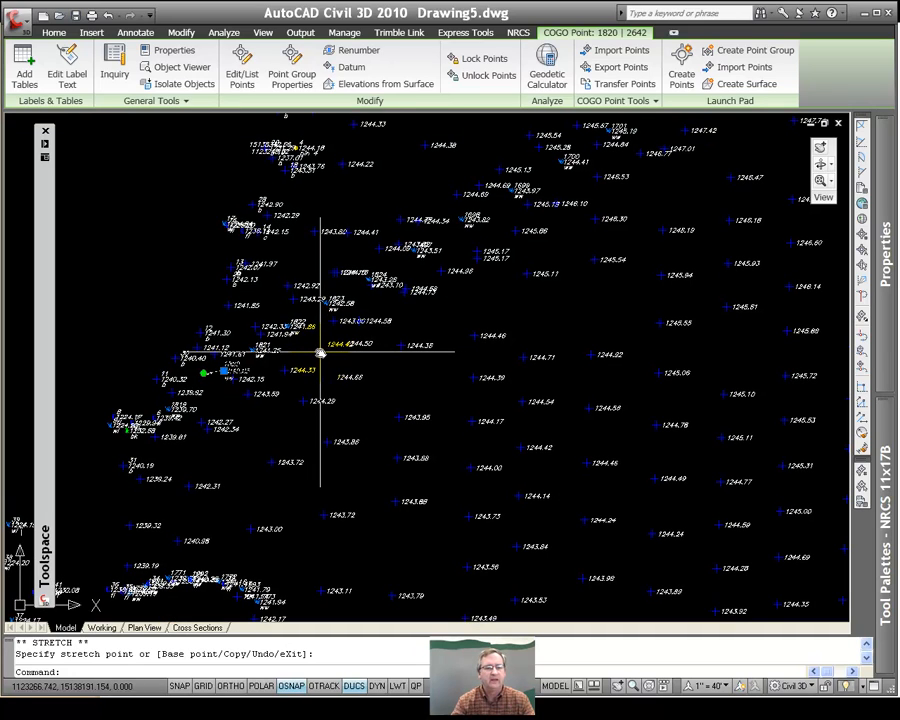
left_click(266, 350)
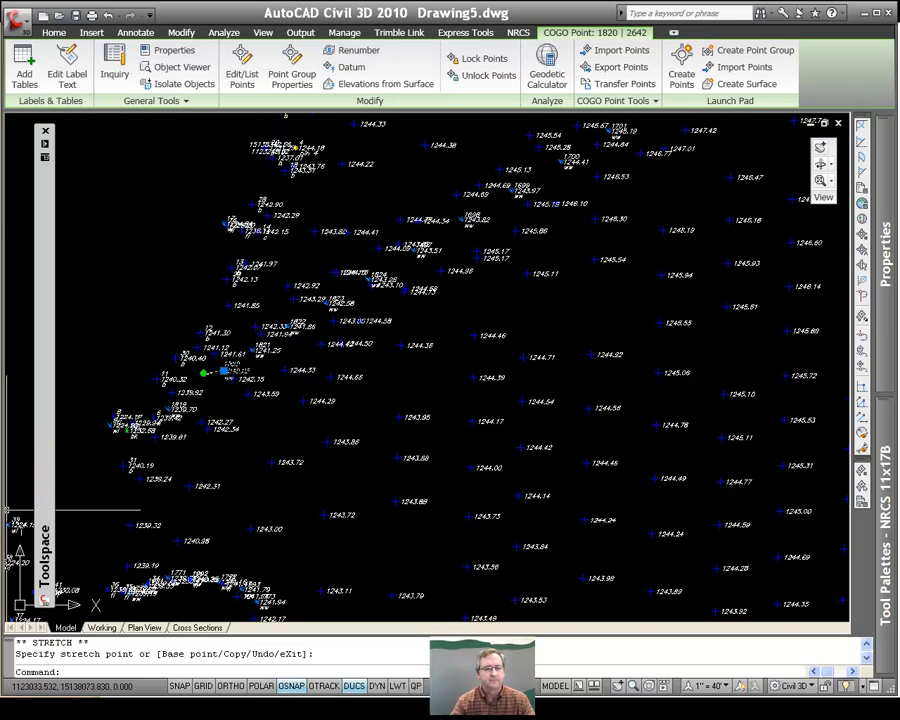